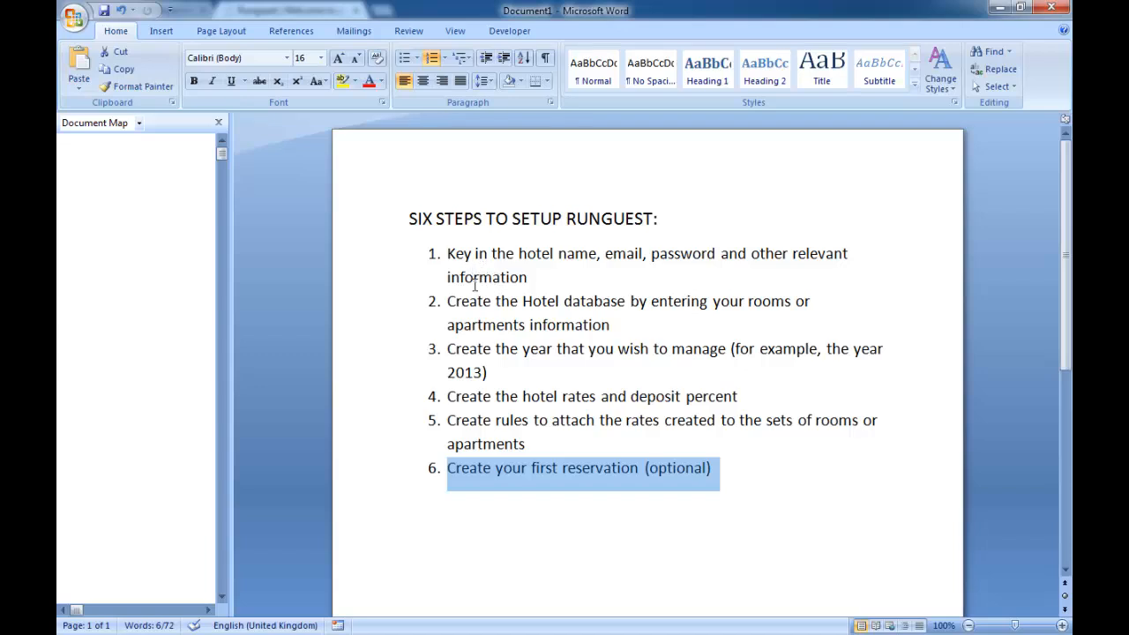
- Read through the six Runguest setup steps in the document, highlighting each one and finishing on the first
left_click_drag(528, 277, 447, 253)
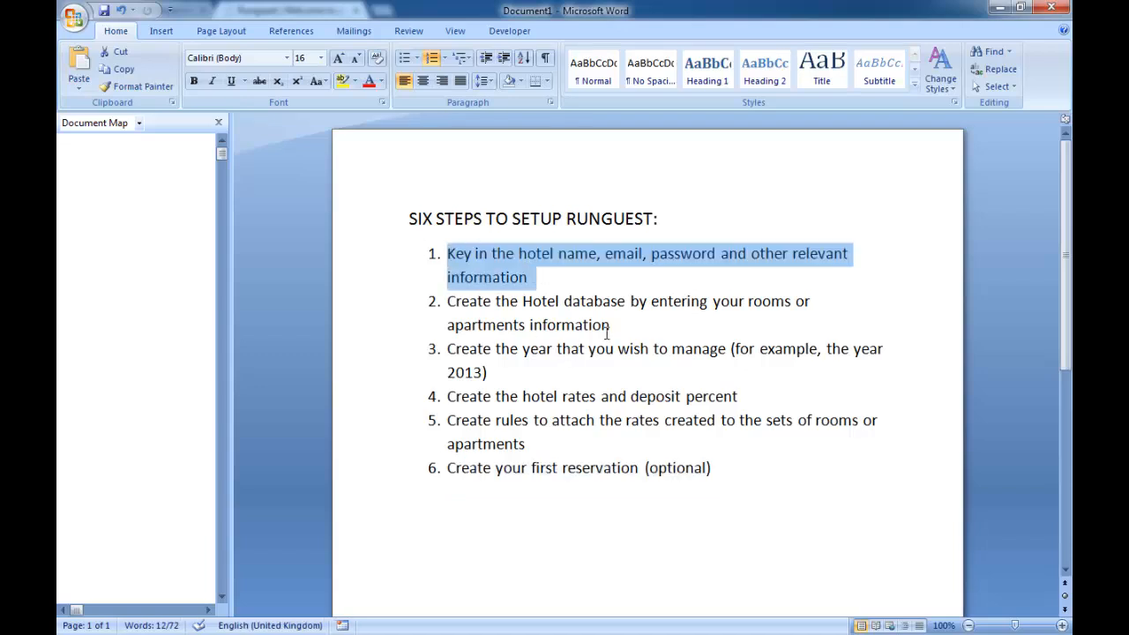
left_click(613, 326)
left_click_drag(615, 326, 466, 304)
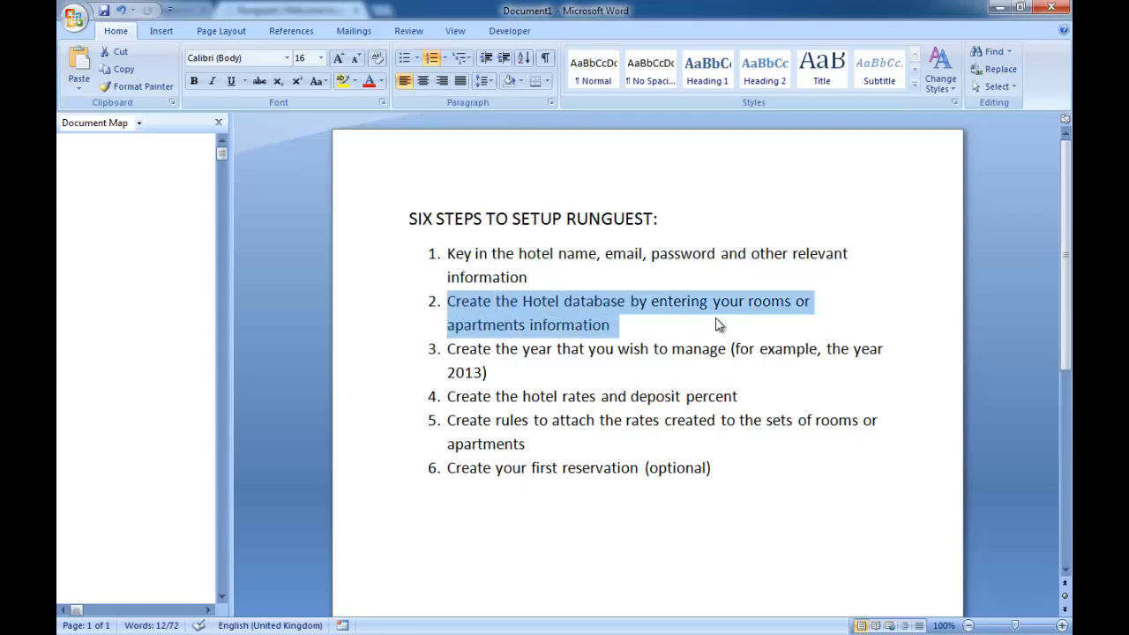
left_click_drag(488, 373, 436, 354)
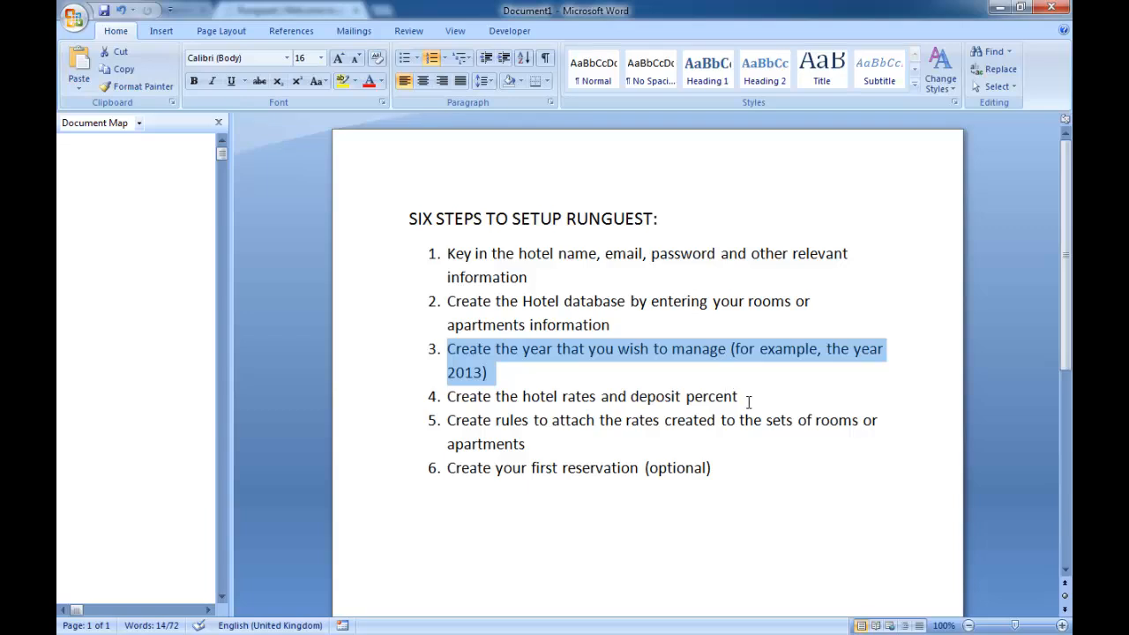
left_click_drag(743, 398, 463, 397)
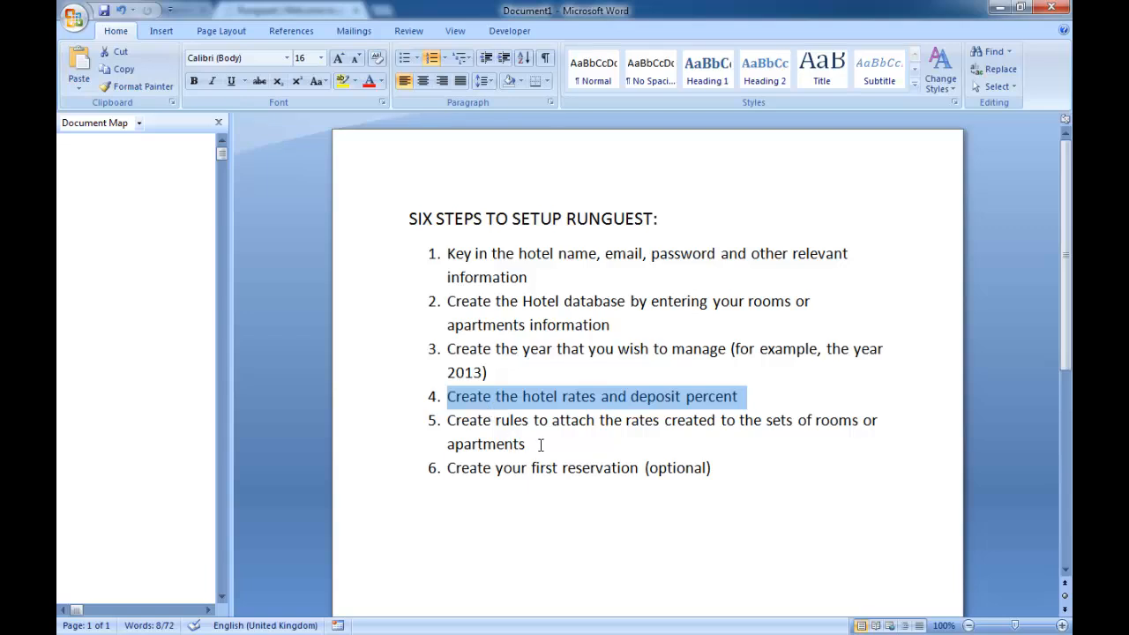
left_click_drag(541, 444, 452, 423)
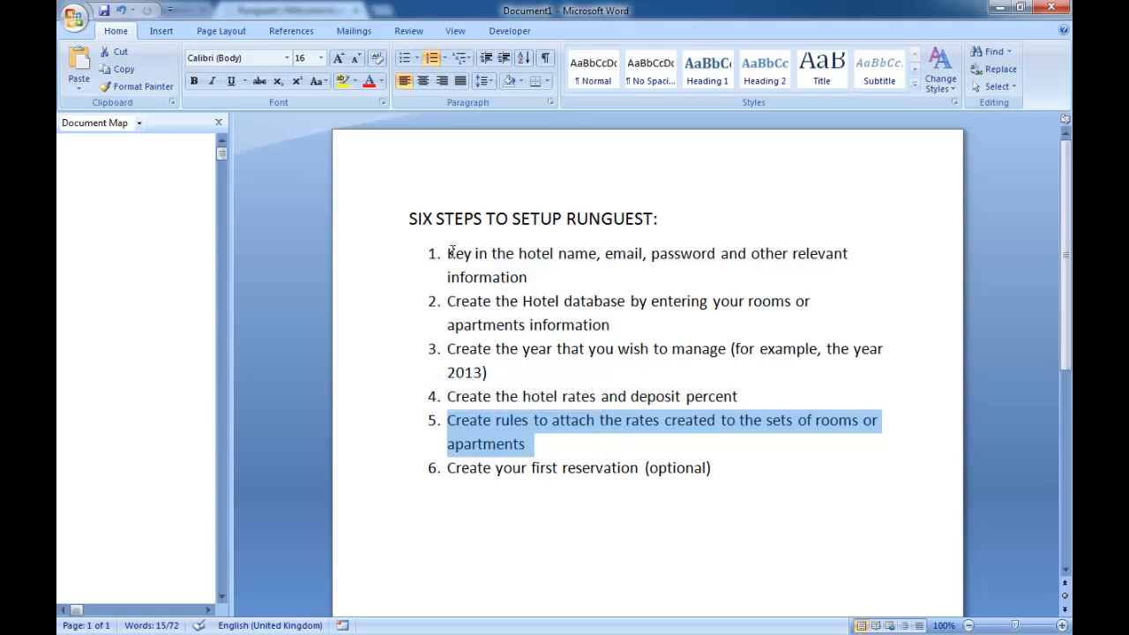
left_click_drag(711, 469, 449, 467)
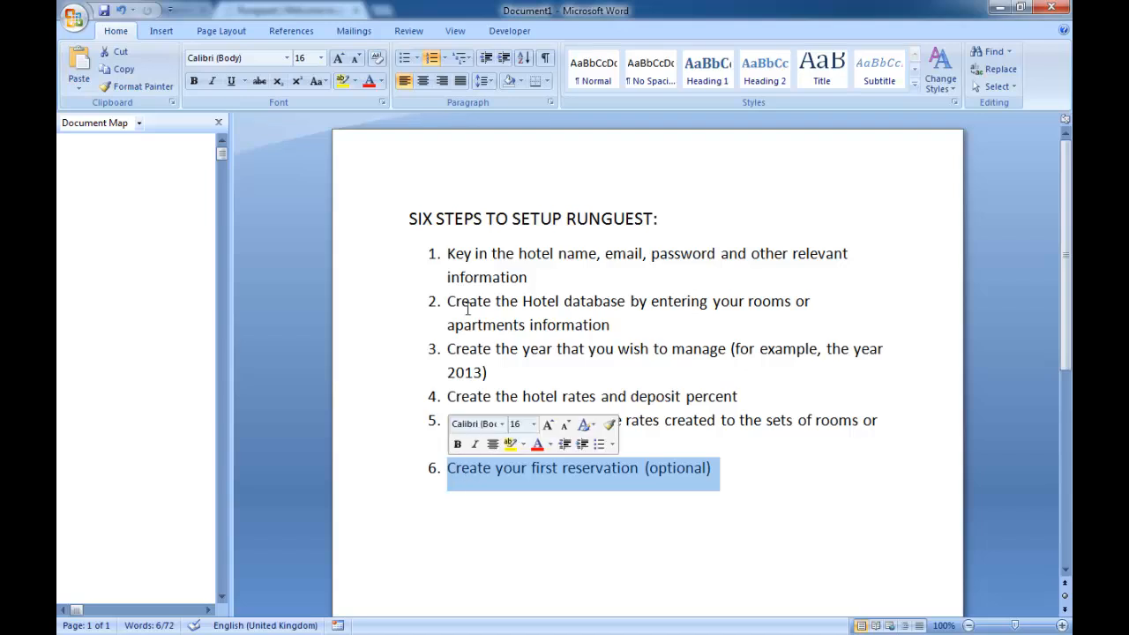
left_click_drag(527, 277, 424, 255)
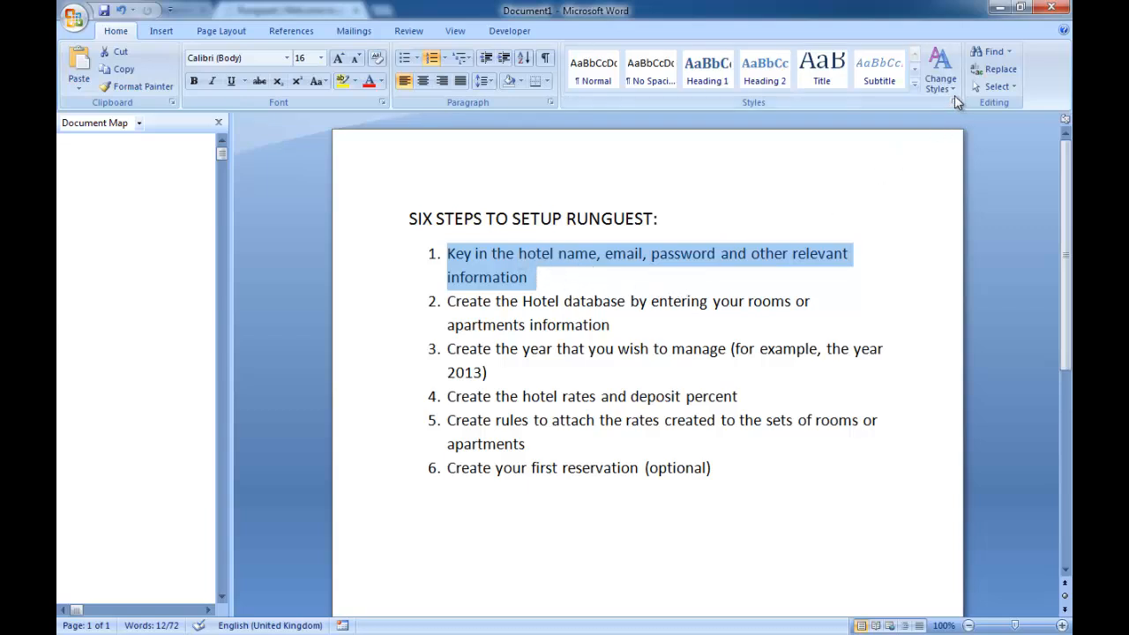
- Switch to the Chrome browser and go to the Runguest account registration form from the sign-in page
left_click(1001, 9)
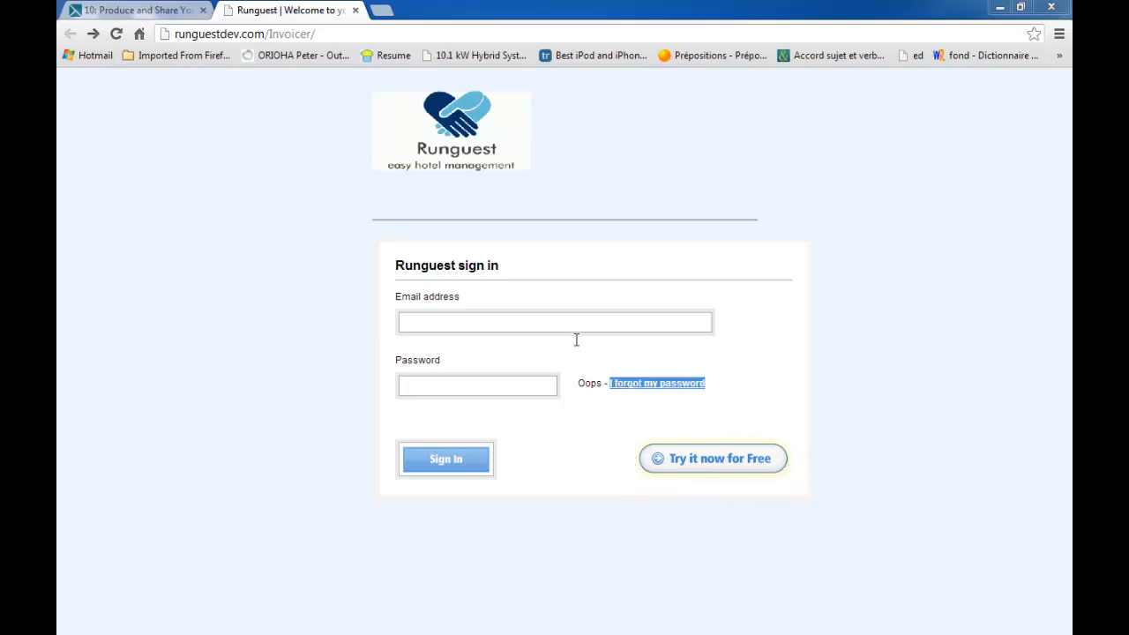
left_click(91, 35)
scroll(653, 352, "up", 4)
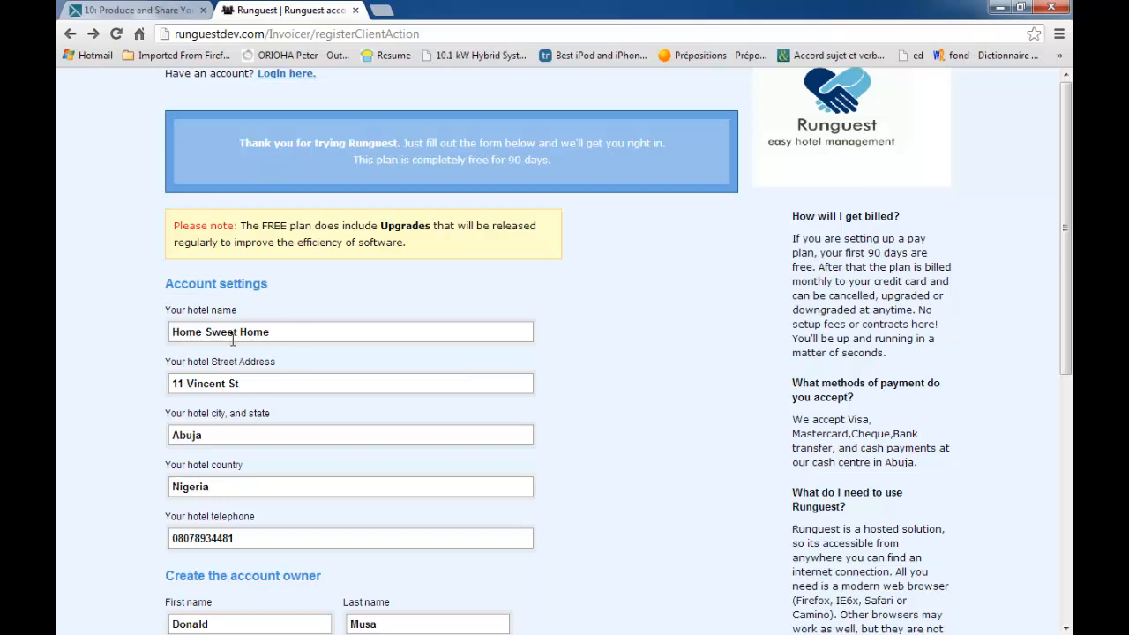
- Examine the registration form's hotel account settings and the account owner's name, email and password fields
scroll(250, 369, "down", 1)
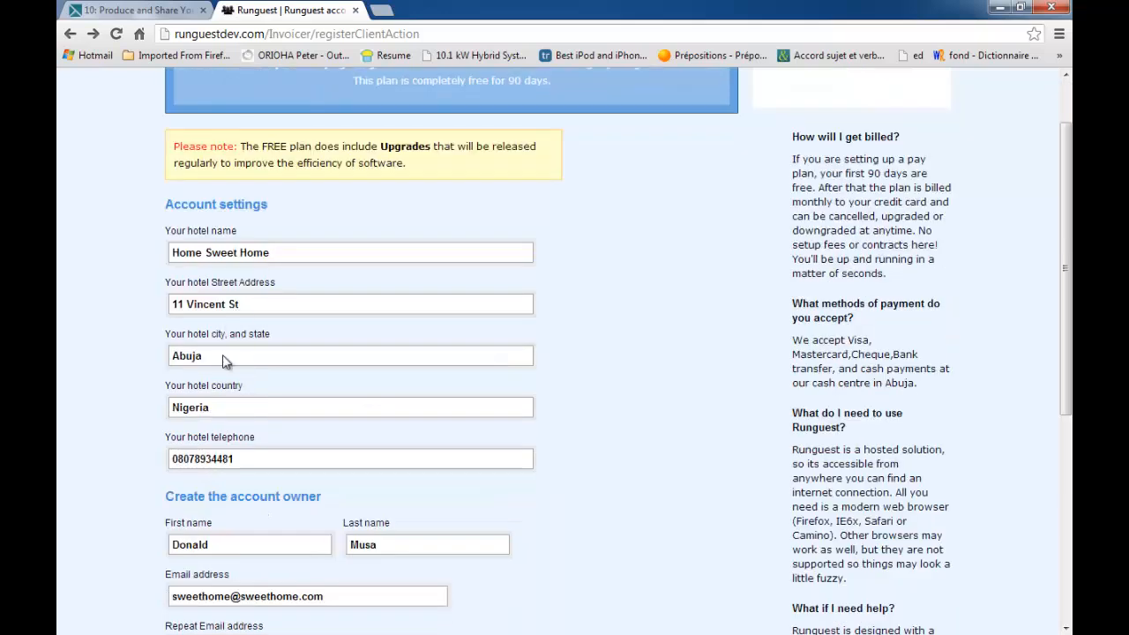
scroll(206, 394, "up", 1)
scroll(211, 384, "down", 2)
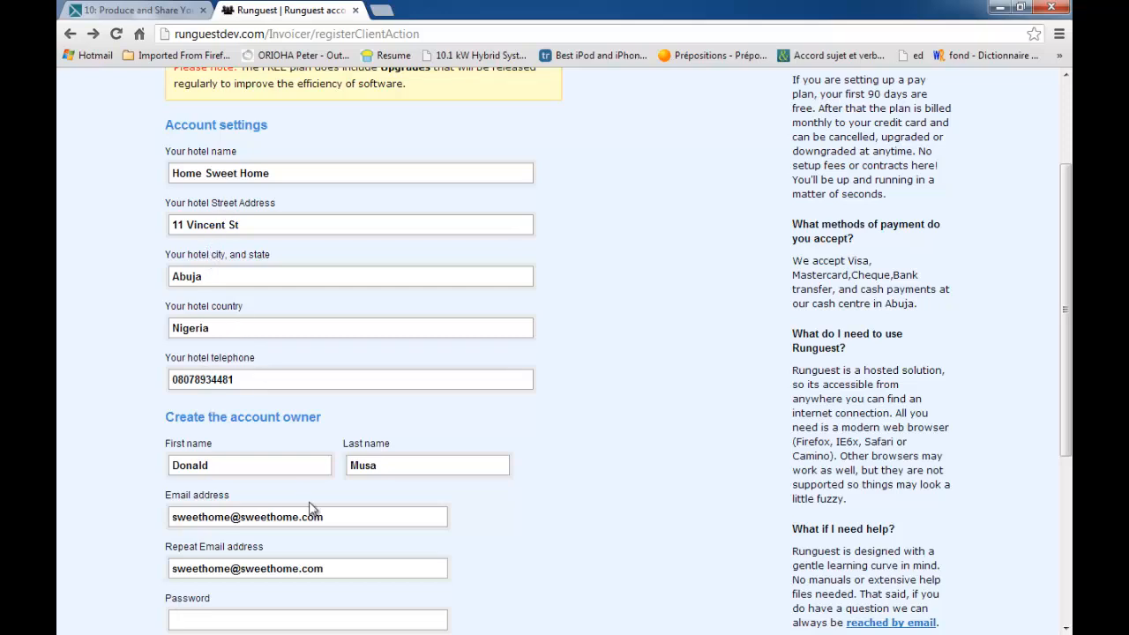
scroll(317, 508, "down", 1)
left_click_drag(212, 386, 189, 411)
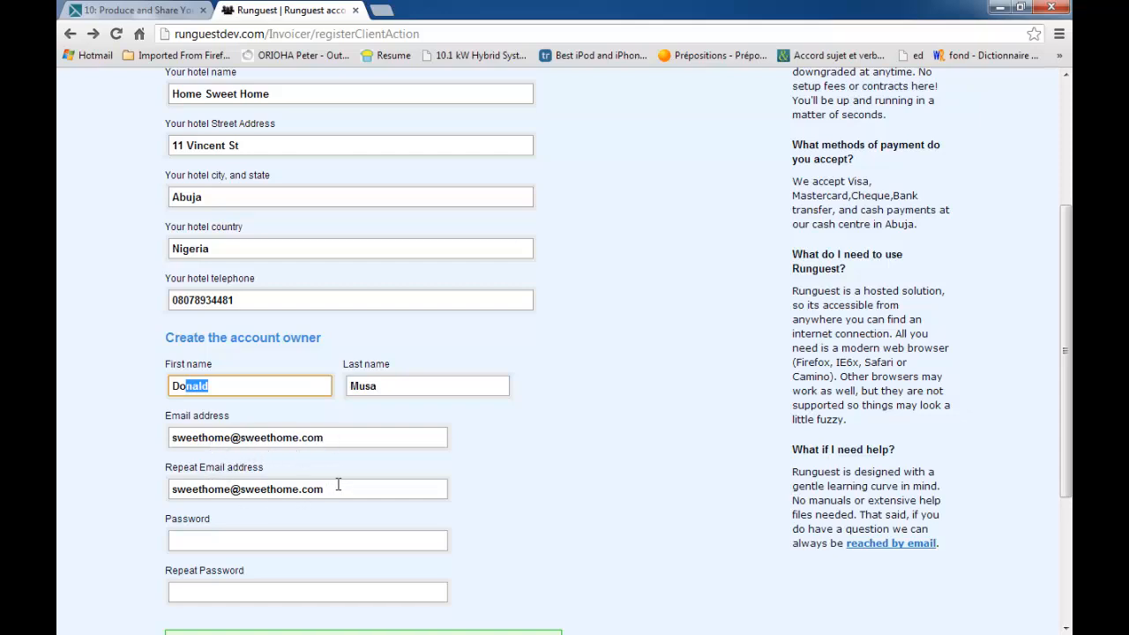
left_click_drag(338, 488, 170, 488)
scroll(265, 510, "down", 1)
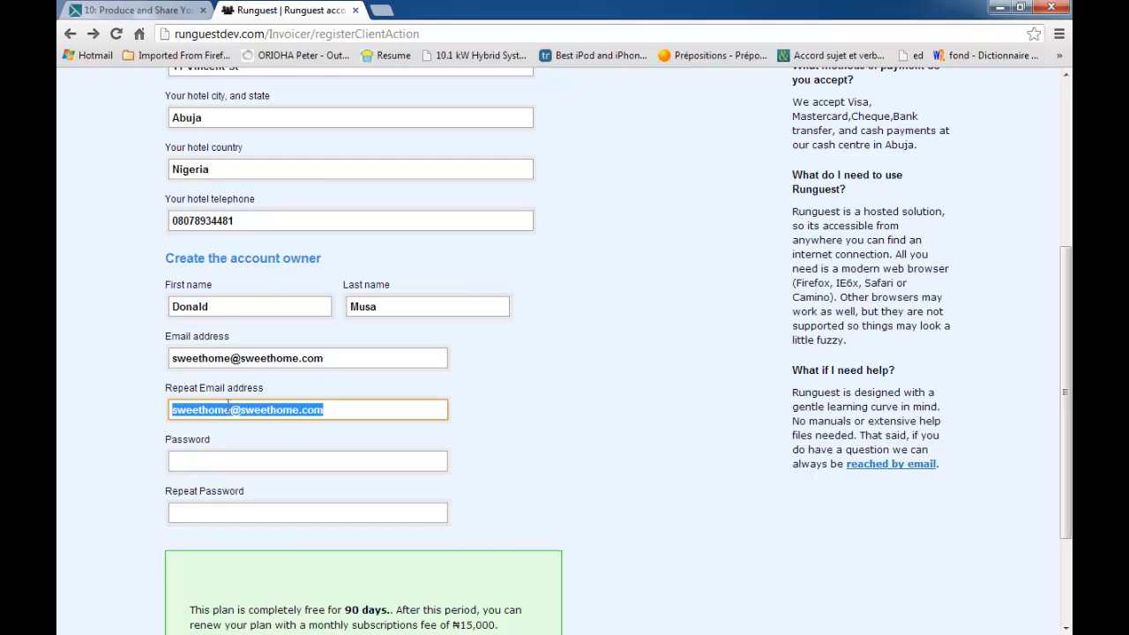
left_click_drag(349, 366, 155, 354)
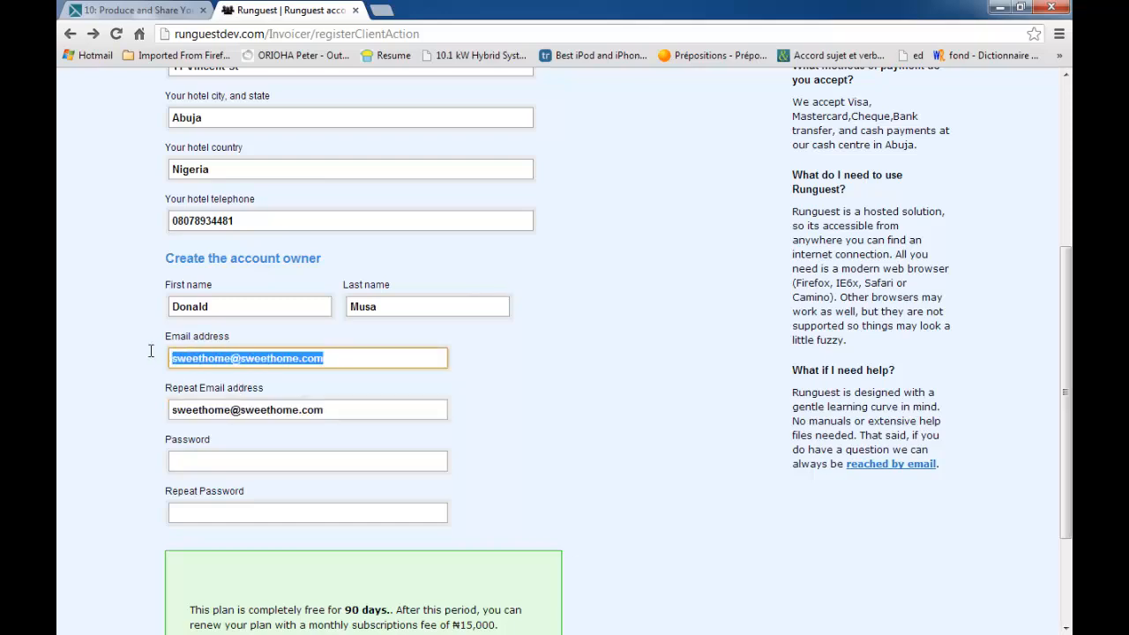
left_click(232, 461)
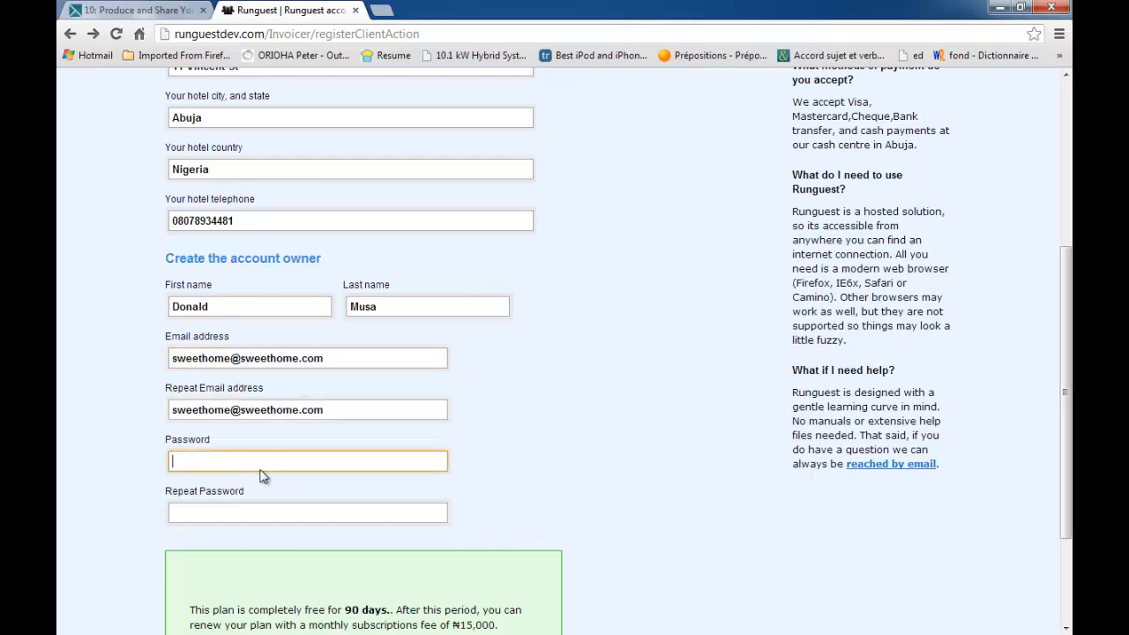
- Check the email address field on the Runguest sign-in page and return to the registration form
left_click(70, 34)
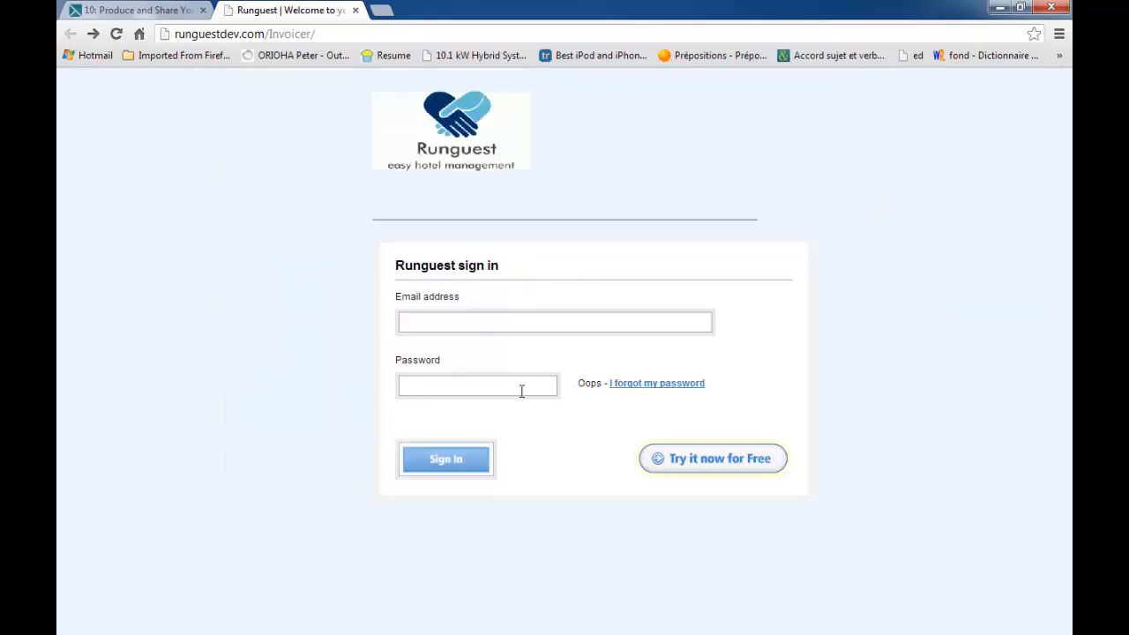
left_click(429, 323)
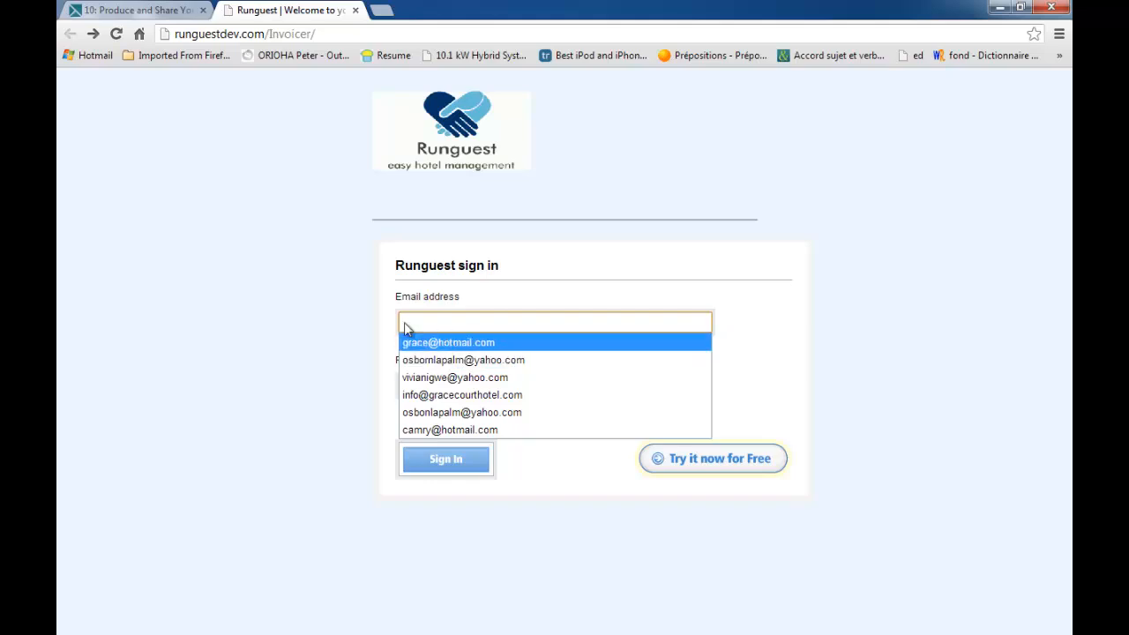
left_click(336, 299)
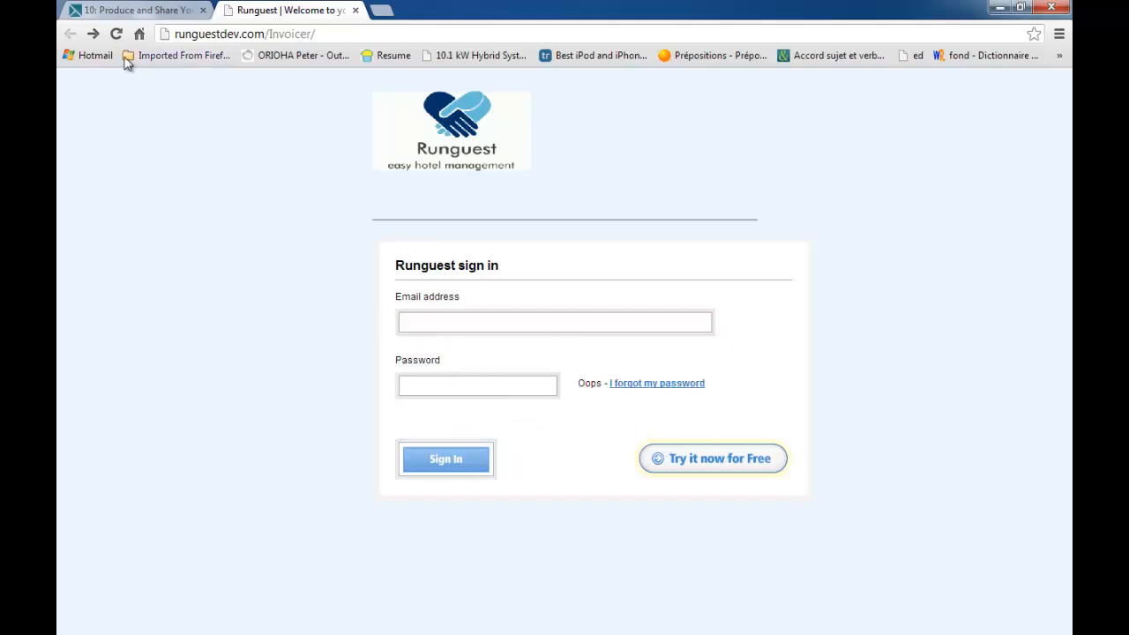
left_click(92, 33)
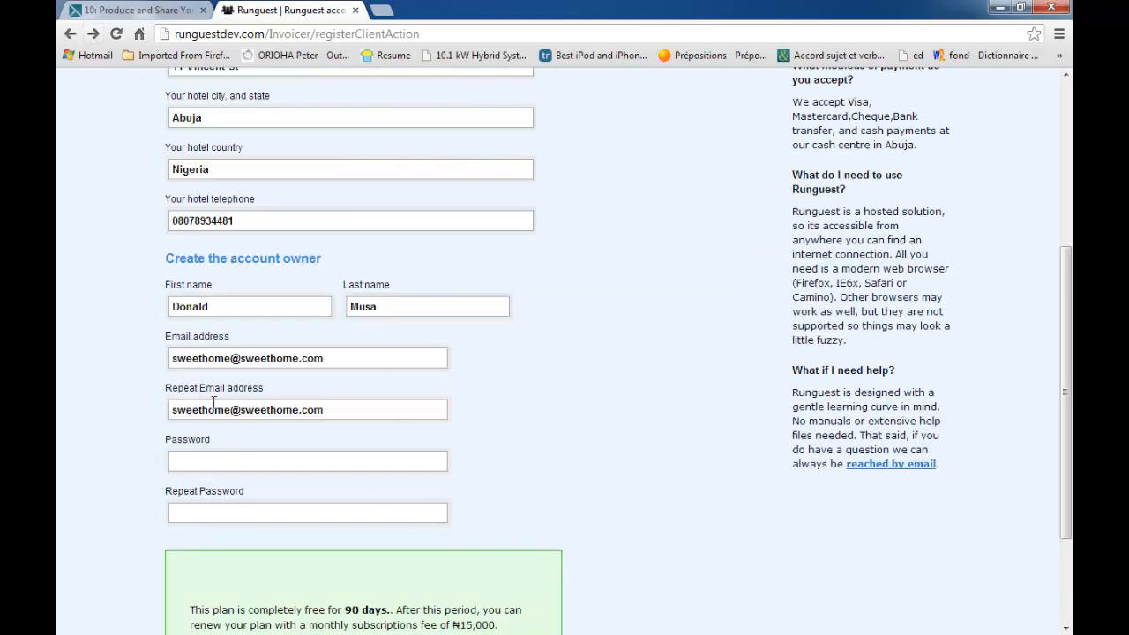
- Re-accept the terms with "I understand and agree" and go forward to the database creation page
scroll(220, 510, "down", 3)
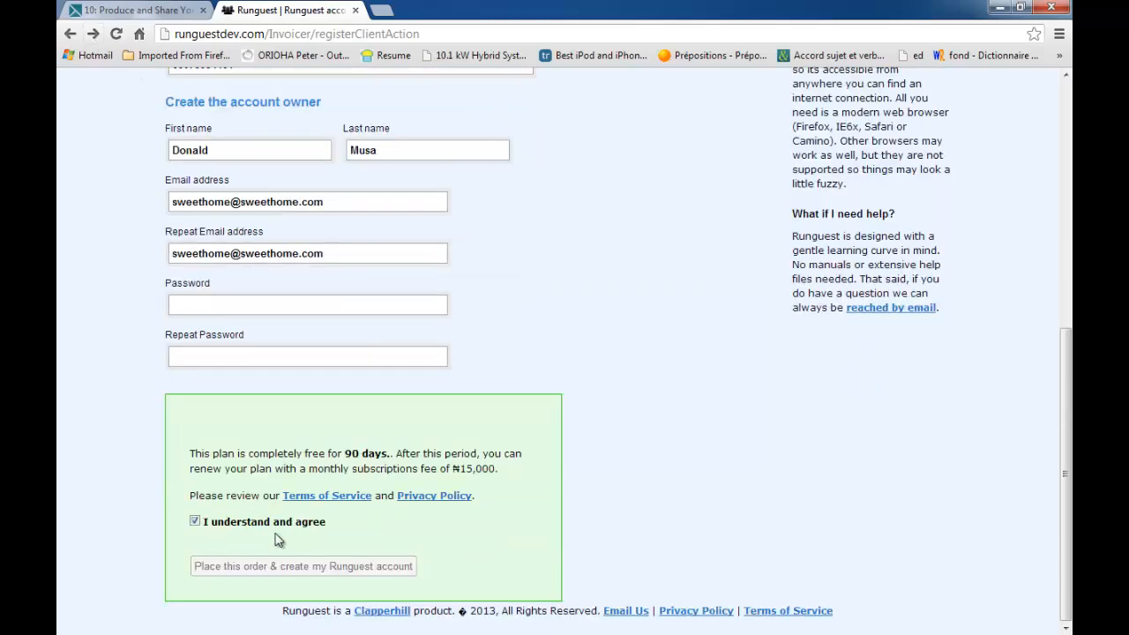
left_click(196, 523)
left_click(196, 522)
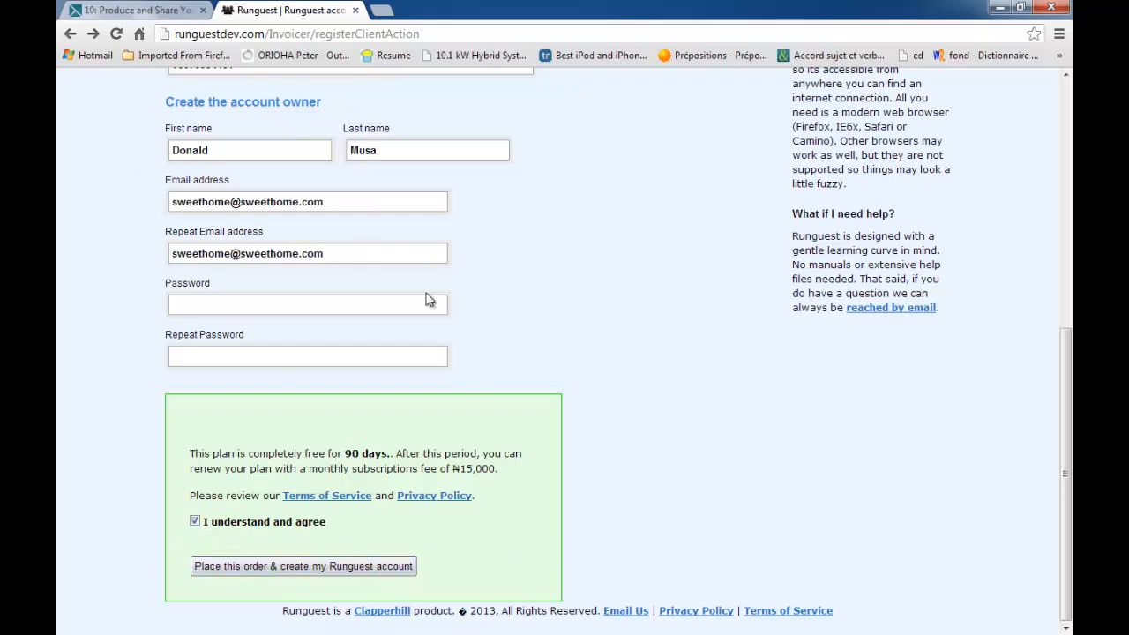
left_click(94, 35)
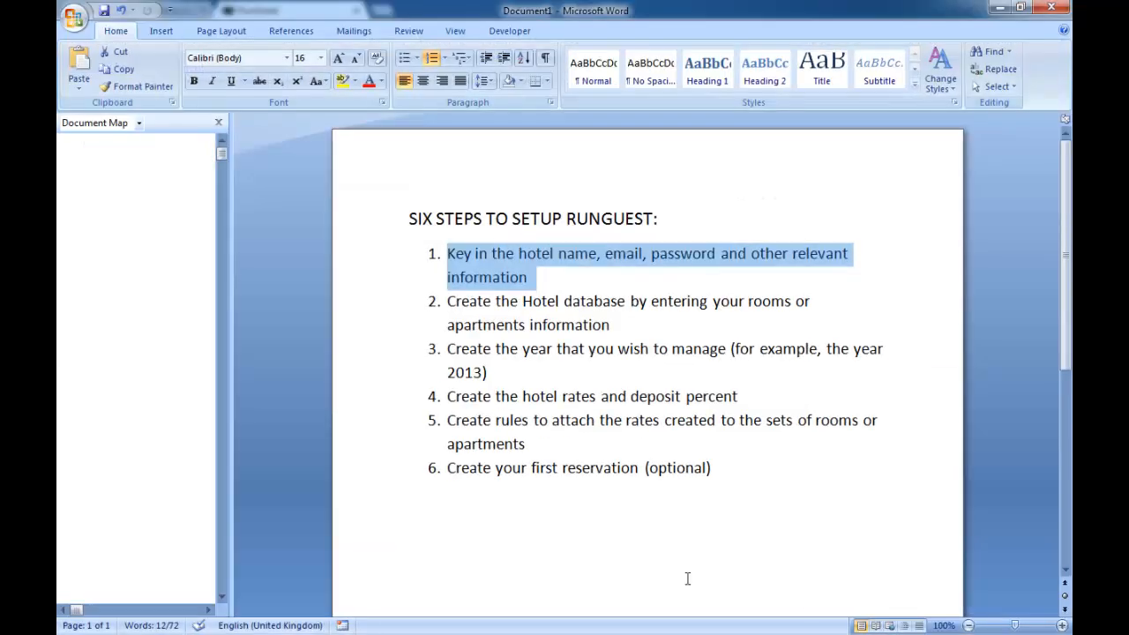
- Highlight the second setup step, about creating the hotel database, in the Word document and return to the browser
left_click(525, 327)
left_click_drag(628, 323, 409, 302)
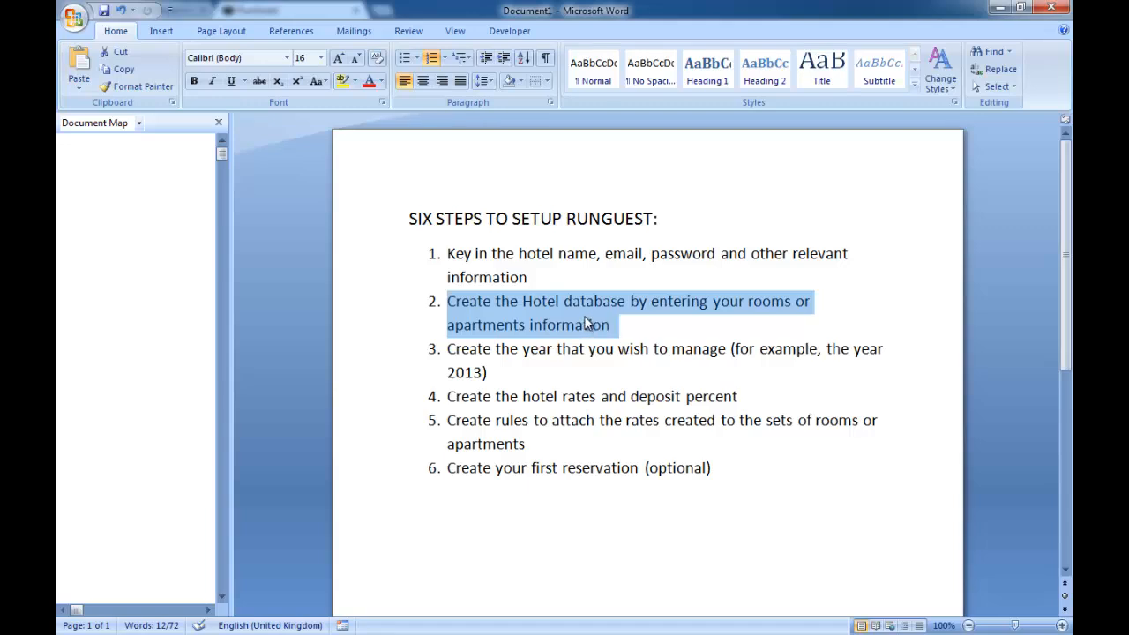
left_click(1000, 7)
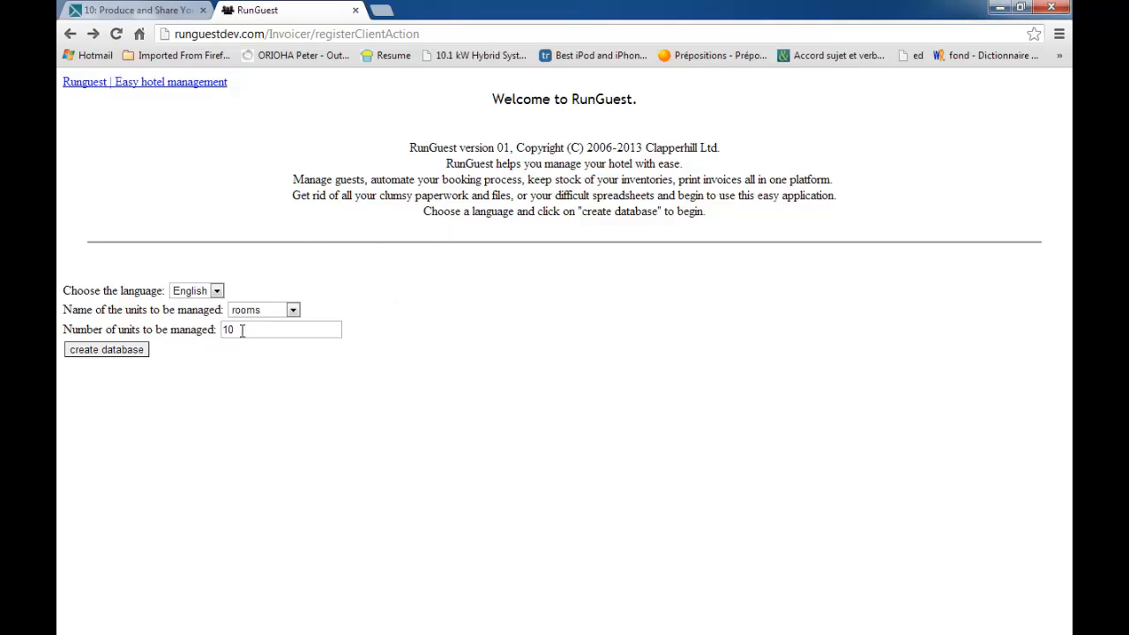
- Set the number of units to be managed to 10 for the new hotel database
left_click_drag(241, 330, 225, 329)
left_click(255, 328)
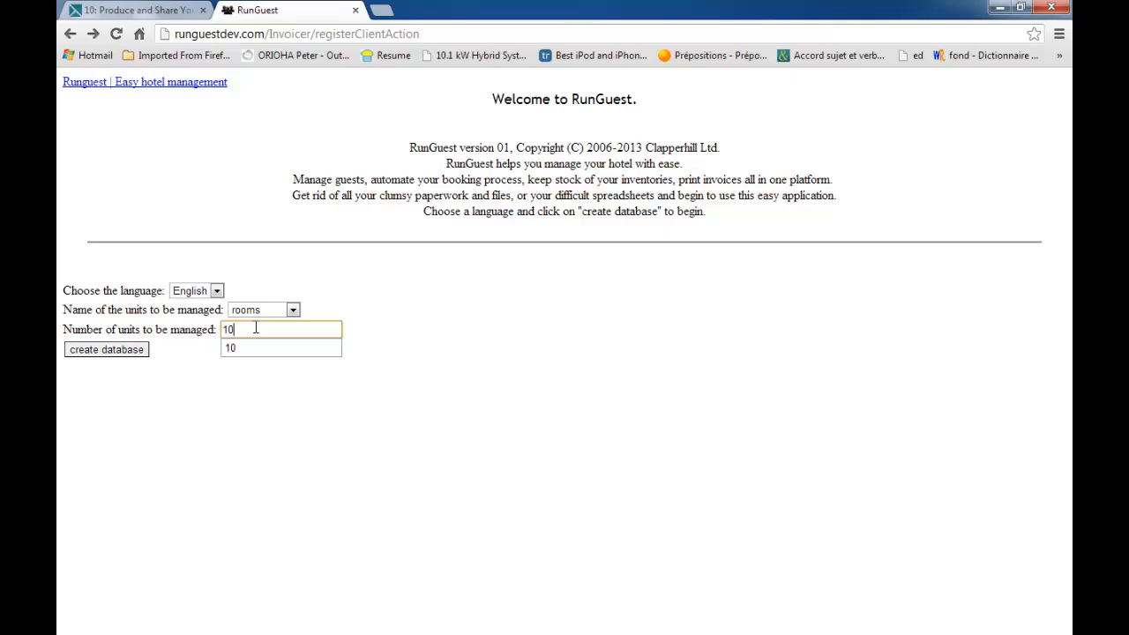
type("0")
key("BackSpace")
key("BackSpace")
key("BackSpace")
type("50")
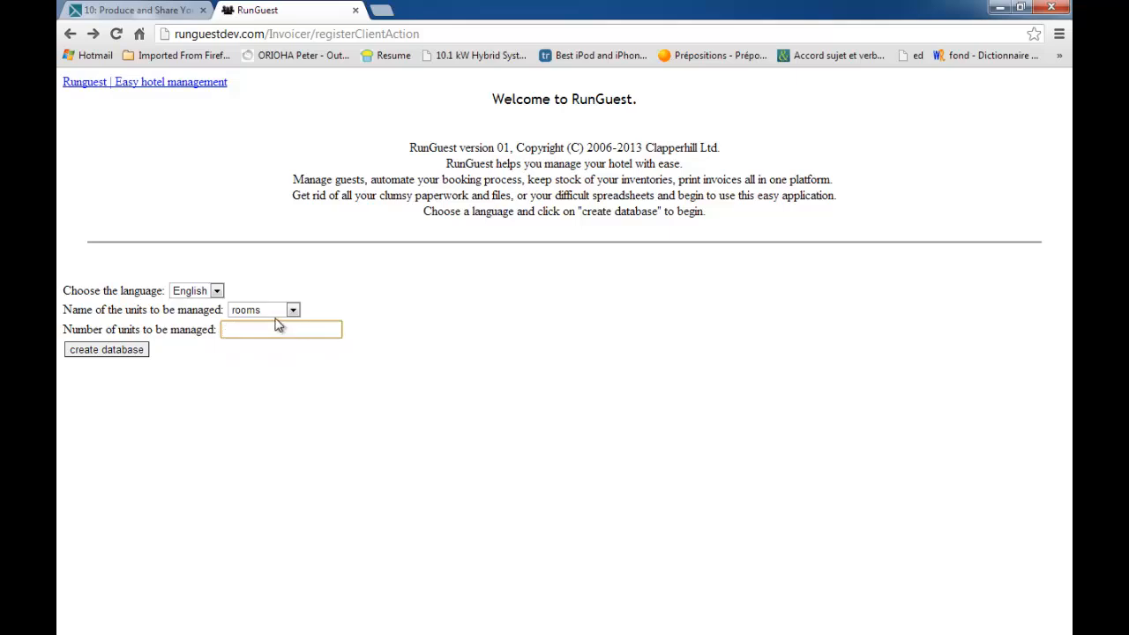
type("10")
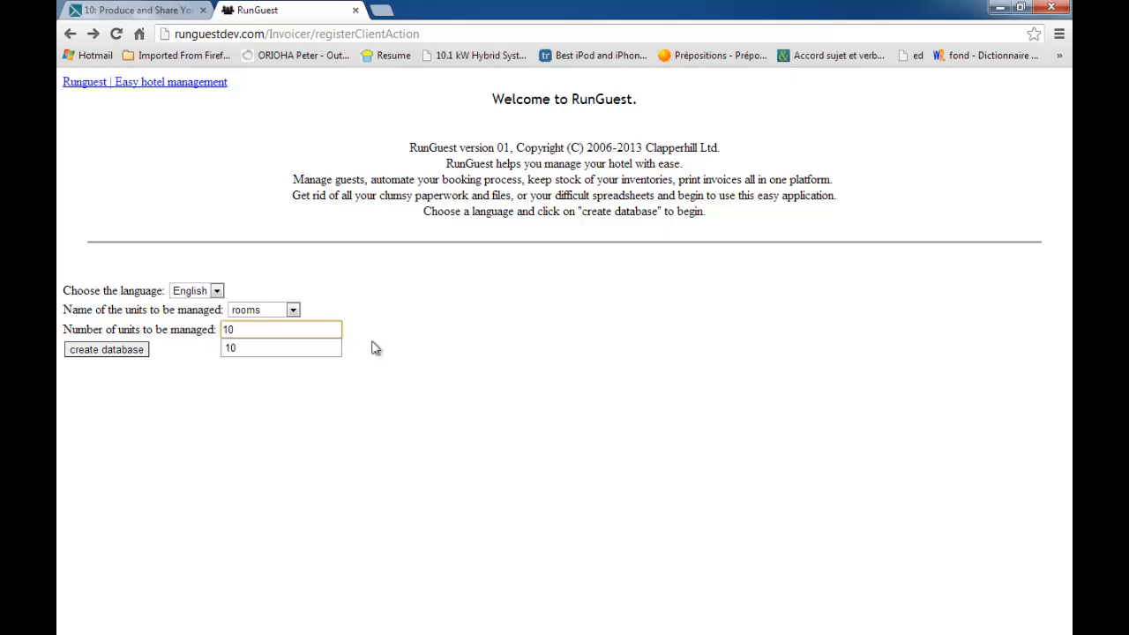
left_click(528, 355)
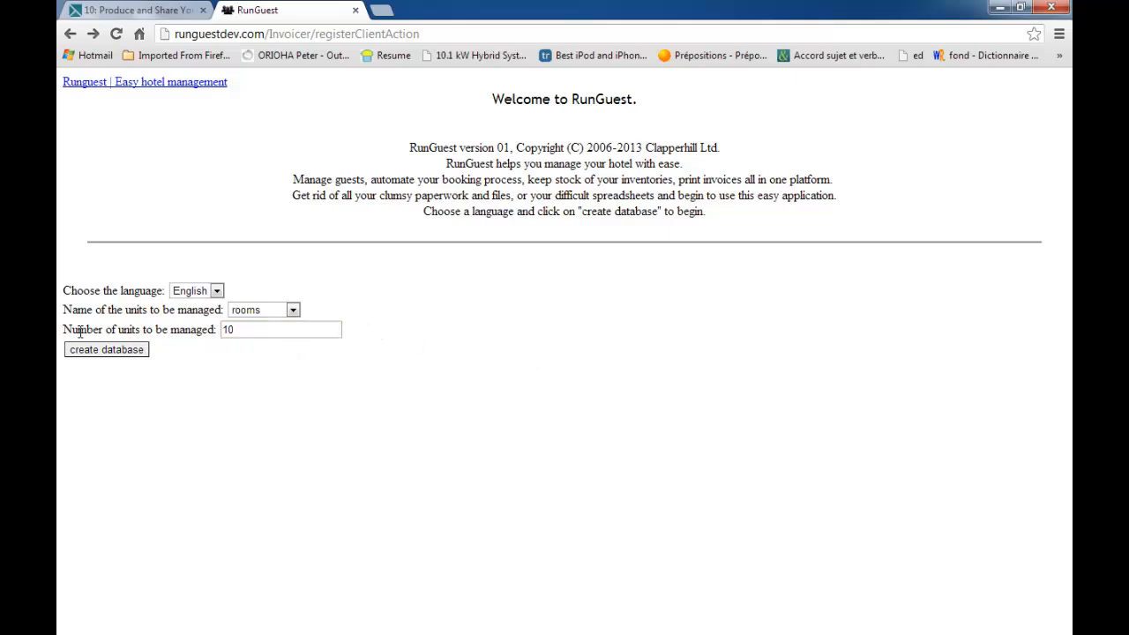
- Go forward past the sign-in page to the start of the room data form for the created database
left_click(95, 37)
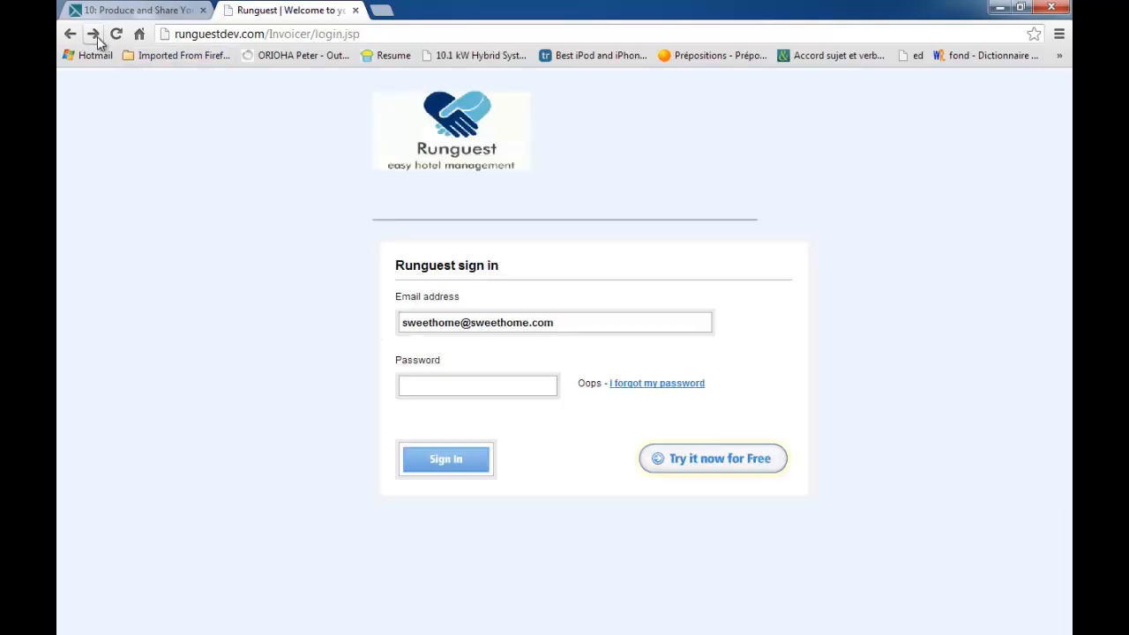
left_click(94, 35)
left_click(93, 36)
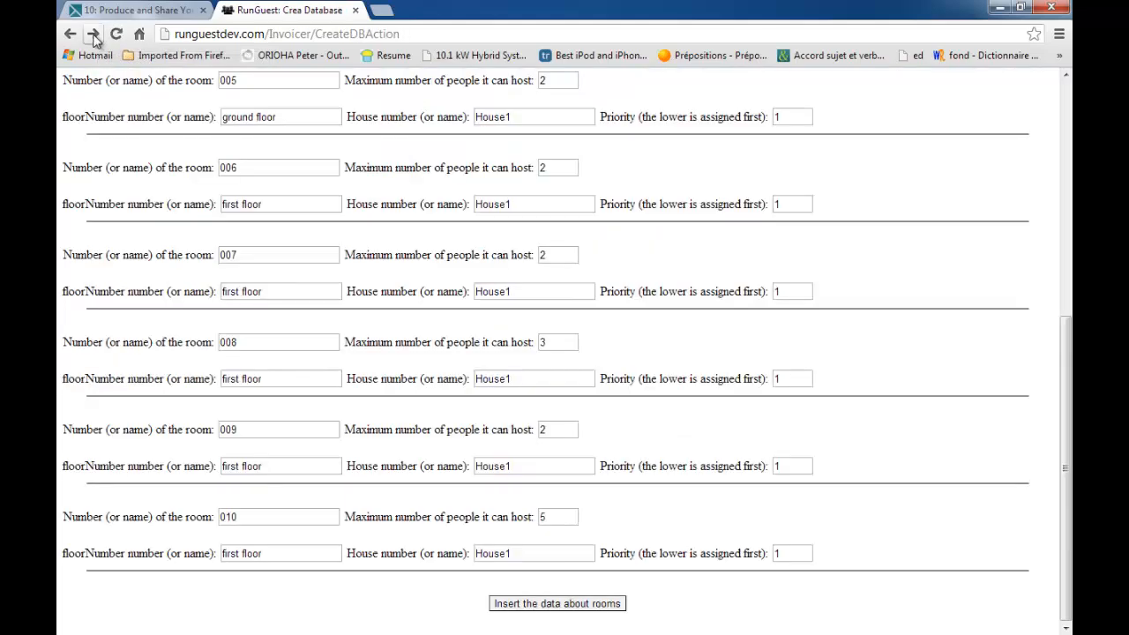
scroll(397, 314, "up", 5)
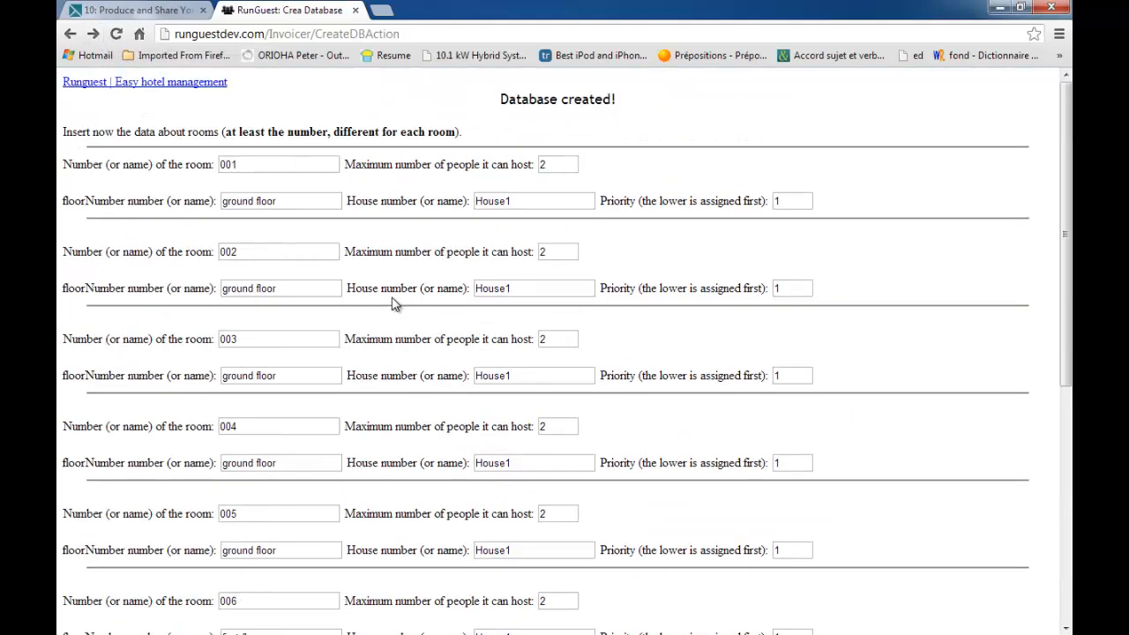
- Examine the room entries 001 to 010 in the room data form, starting from the first room's number field
left_click(243, 164)
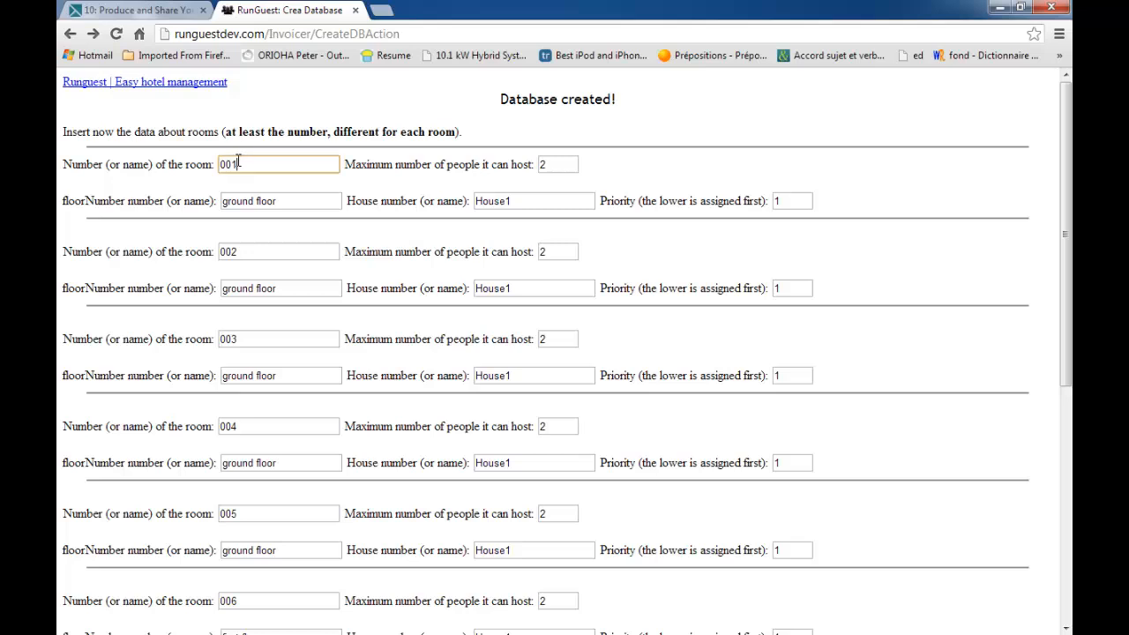
double_click(232, 164)
scroll(227, 265, "down", 5)
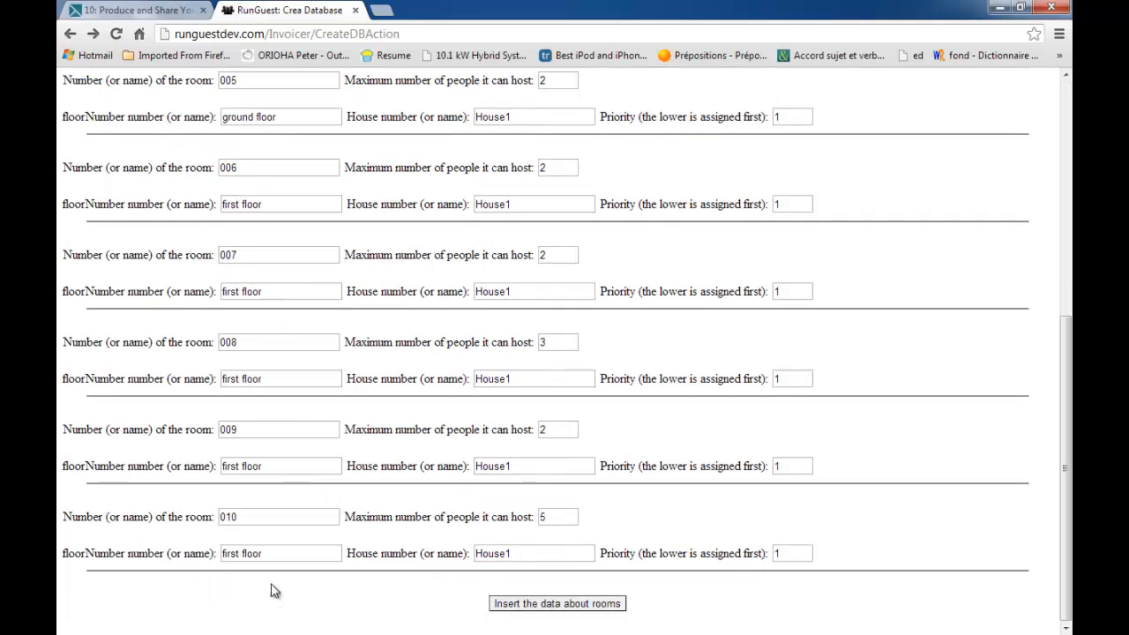
scroll(274, 371, "up", 5)
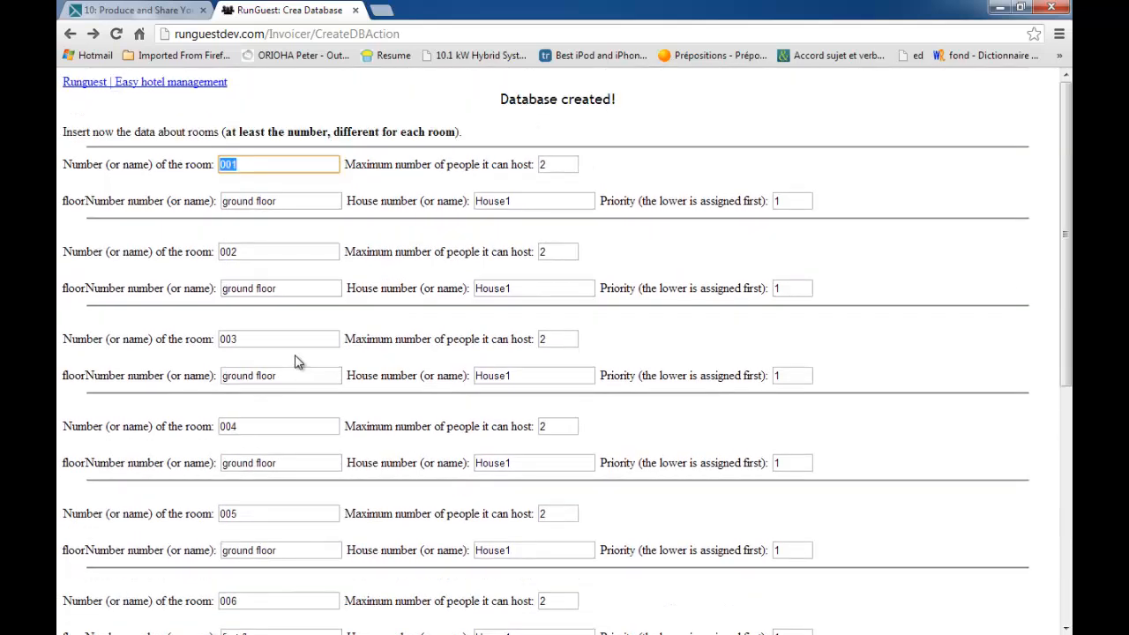
left_click(240, 164)
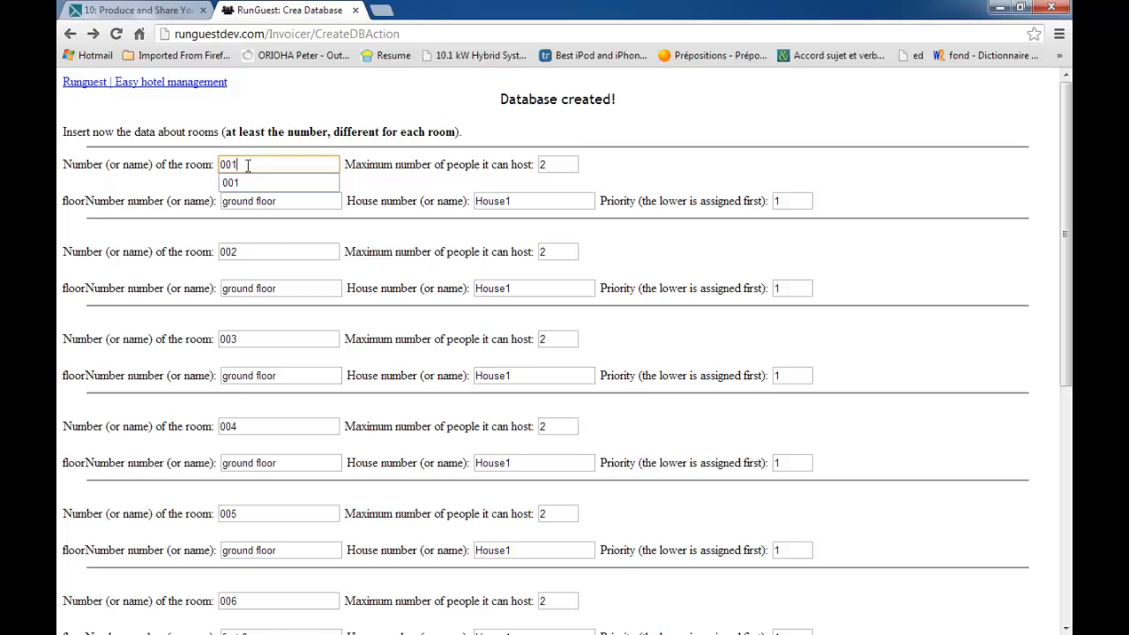
- Try numbering the first room 010 and the second room 020
left_click_drag(248, 165, 194, 162)
type("010")
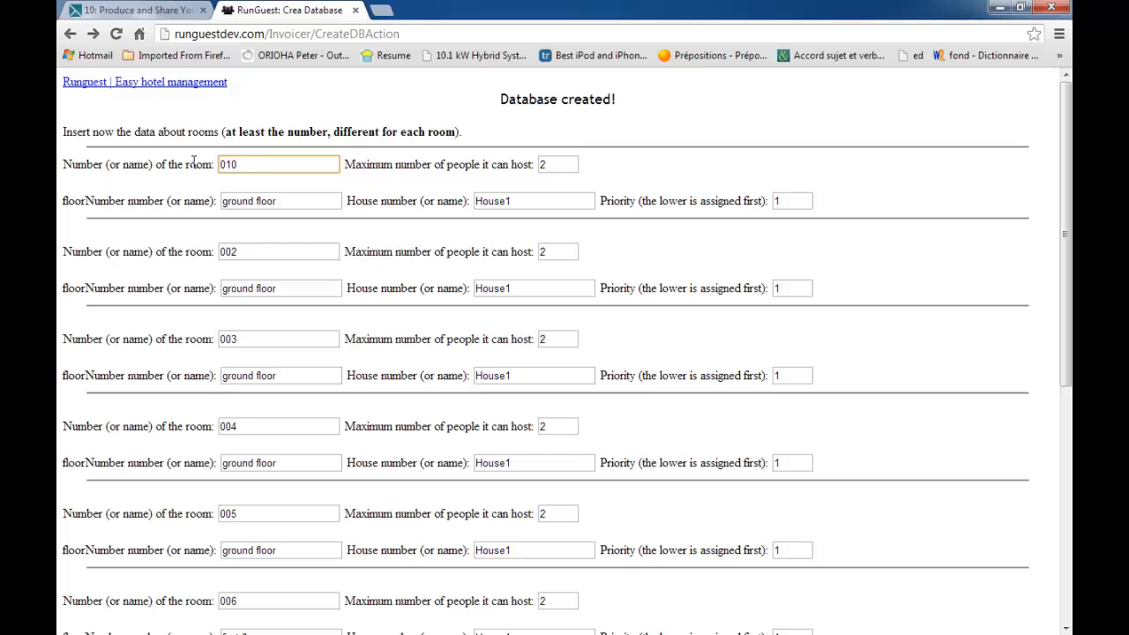
left_click(257, 255)
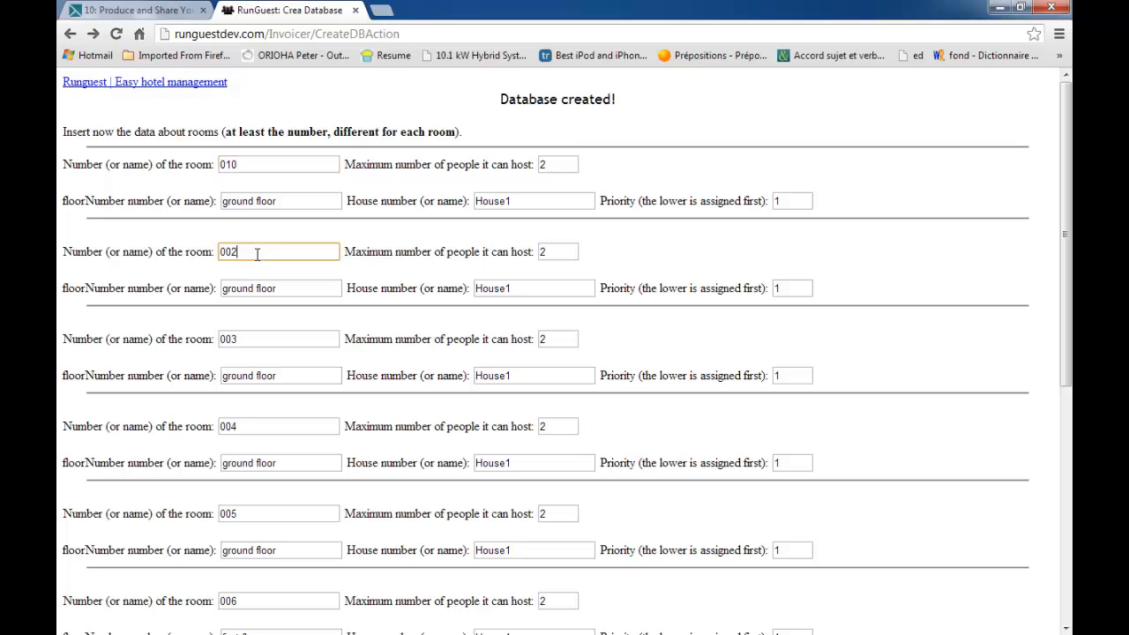
left_click_drag(257, 255, 219, 254)
type("020")
- Restore the first two room numbers to 001 and 002
key("BackSpace")
key("BackSpace")
left_click_drag(258, 165, 173, 161)
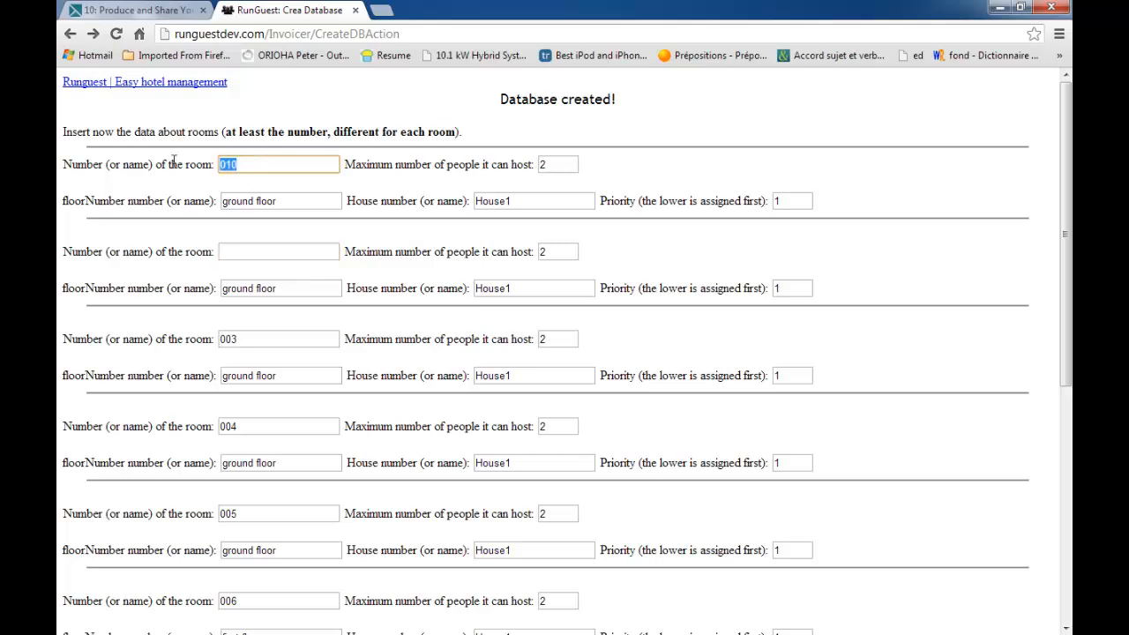
type("0")
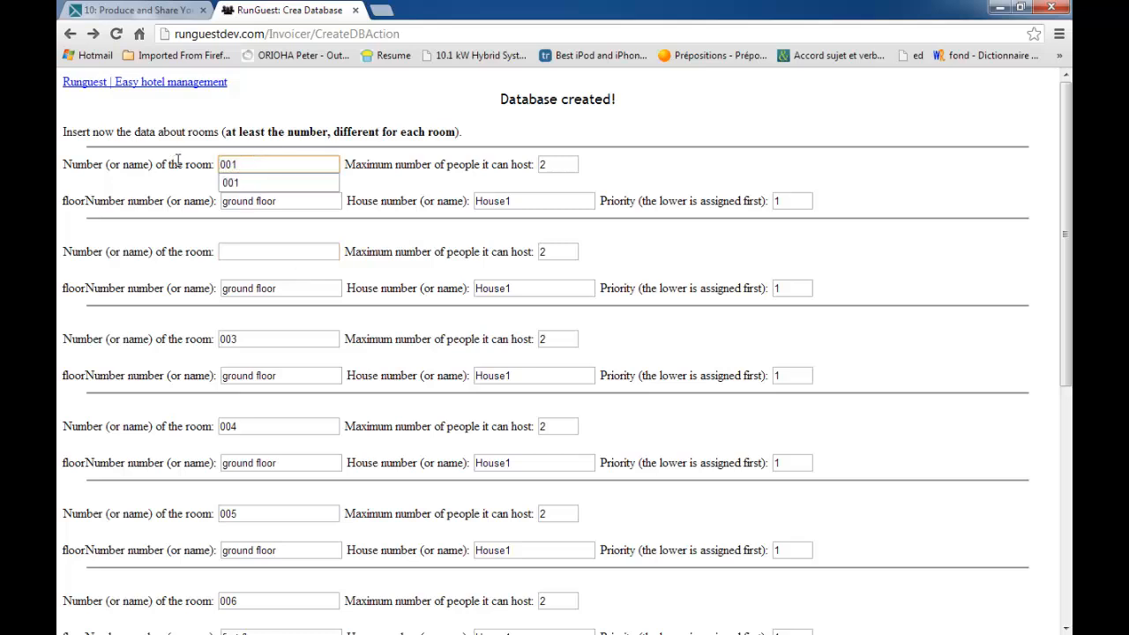
left_click(262, 252)
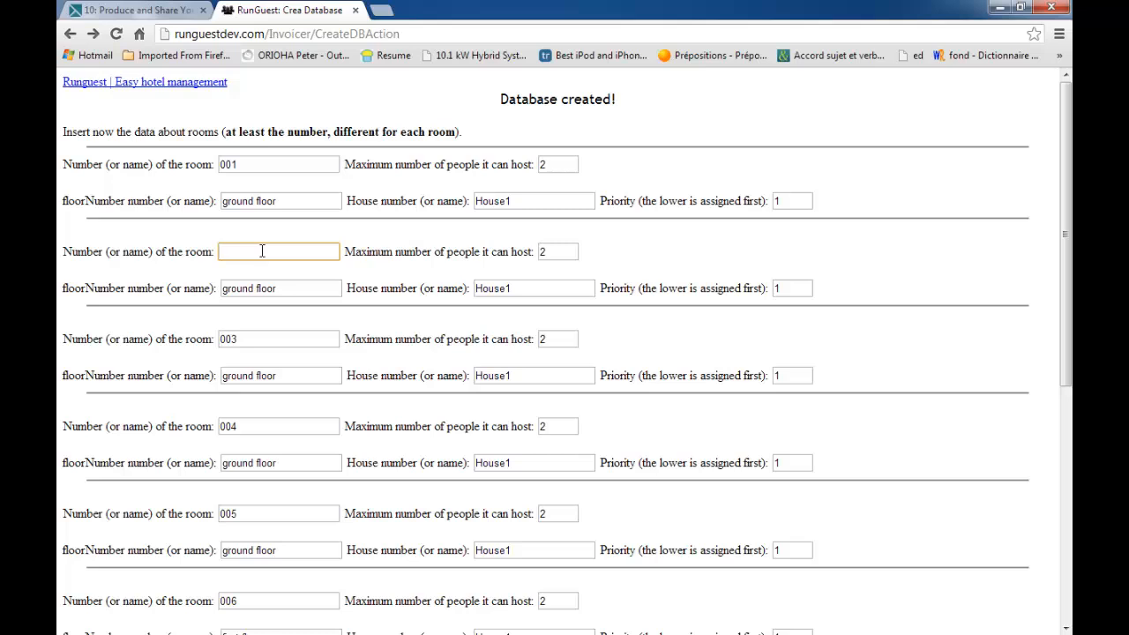
type("002")
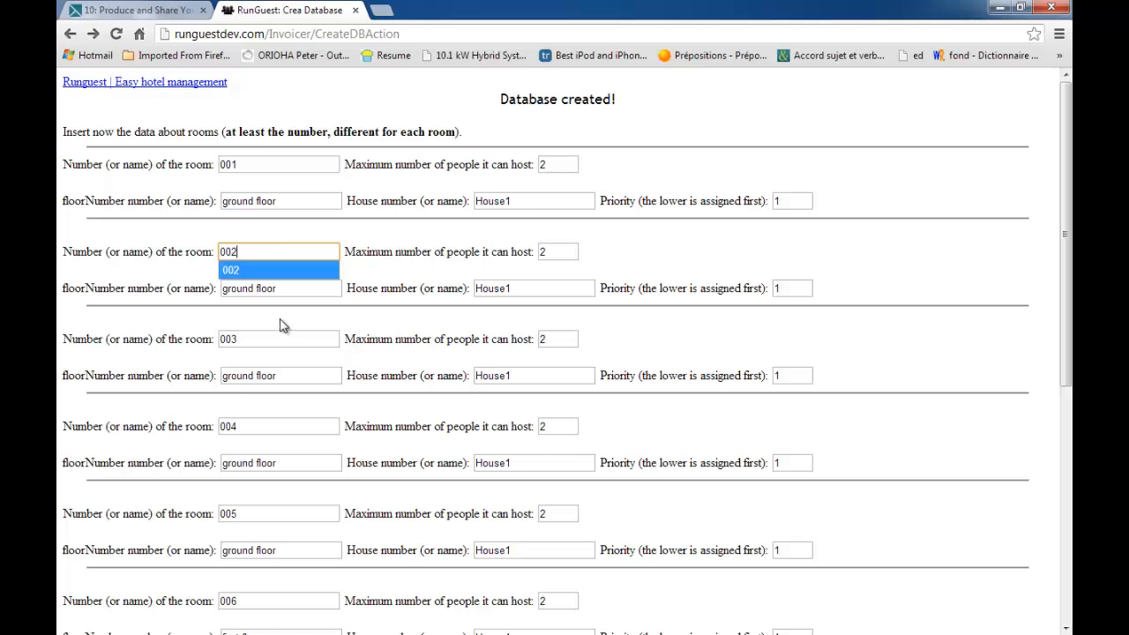
- Examine the floor names assigned to the rooms, from the first entry to the tenth
scroll(302, 363, "down", 5)
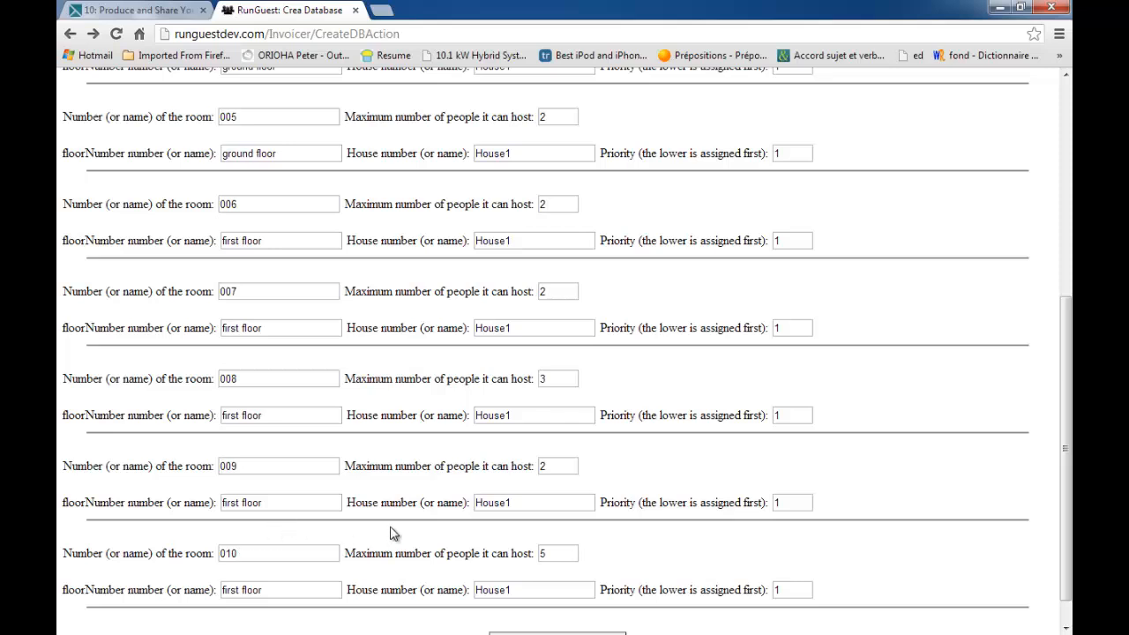
scroll(380, 529, "up", 4)
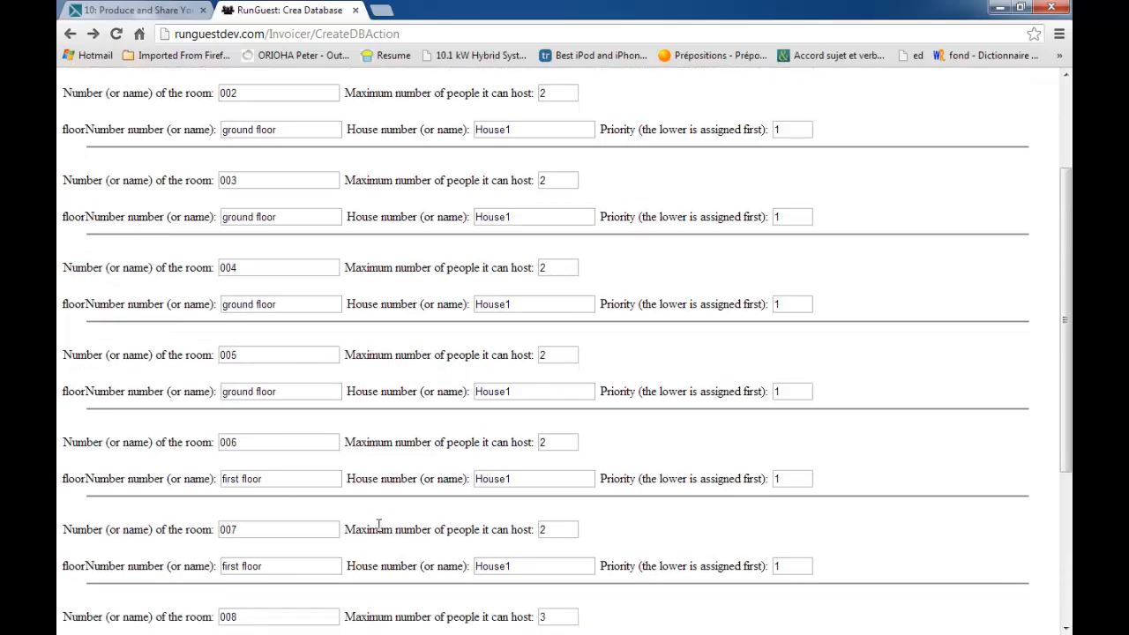
scroll(380, 527, "up", 1)
scroll(378, 529, "down", 4)
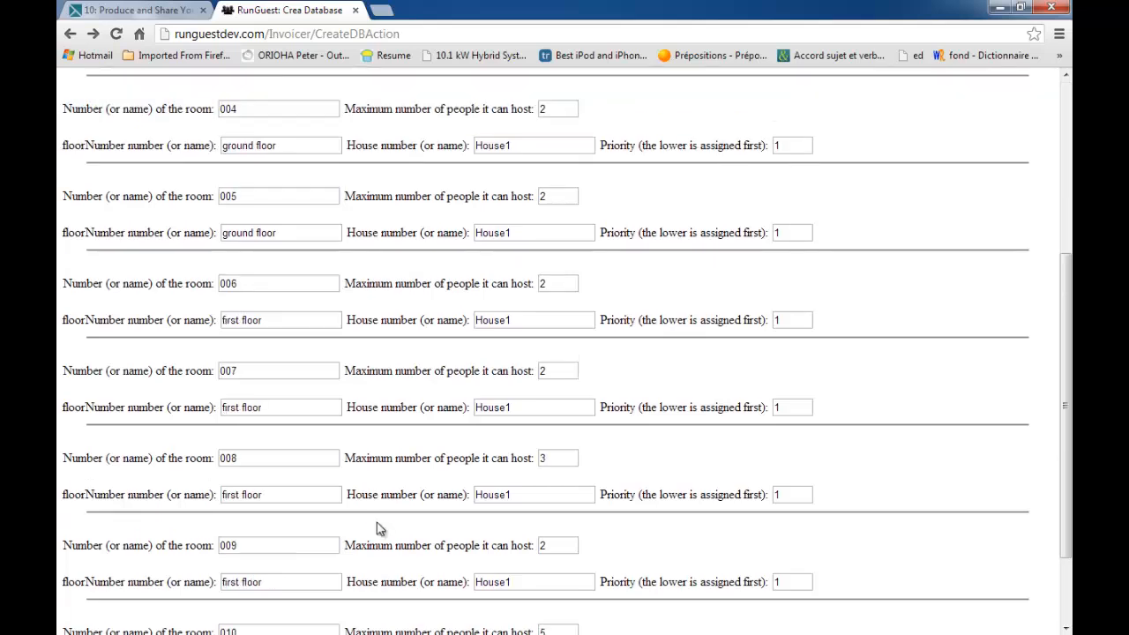
scroll(446, 349, "up", 4)
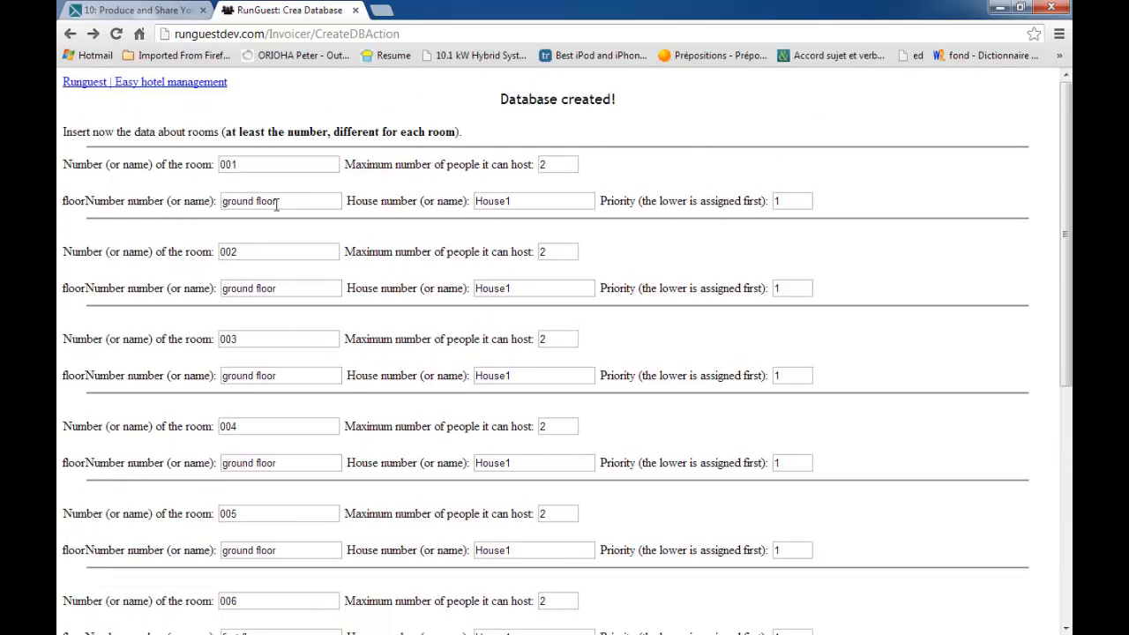
left_click_drag(279, 203, 215, 199)
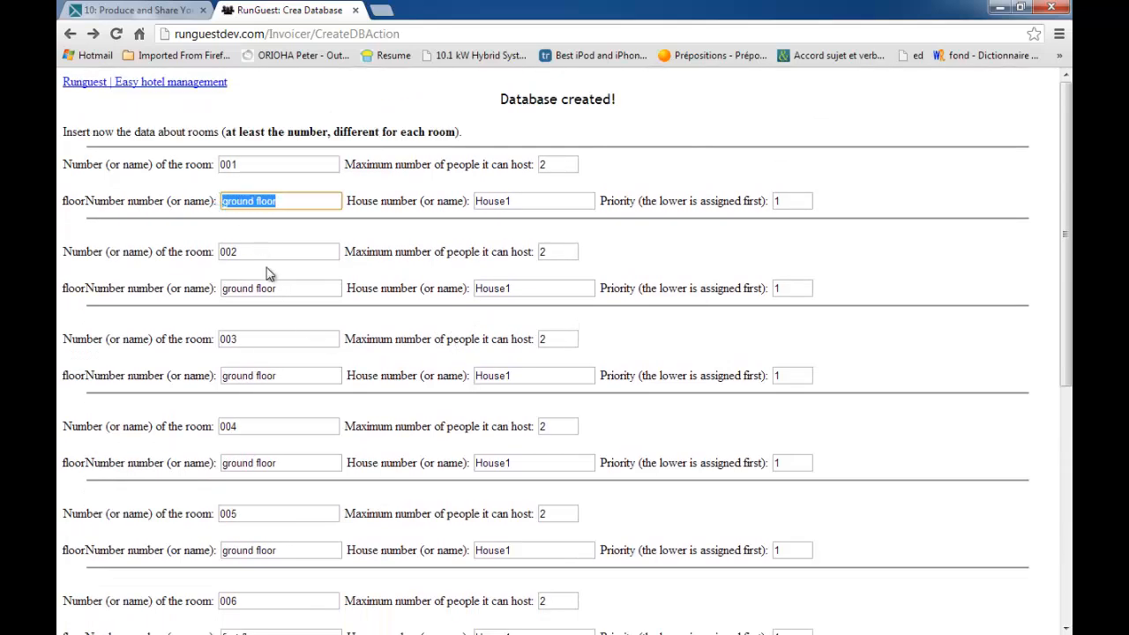
left_click_drag(284, 289, 223, 288)
left_click_drag(288, 200, 224, 196)
scroll(277, 397, "down", 5)
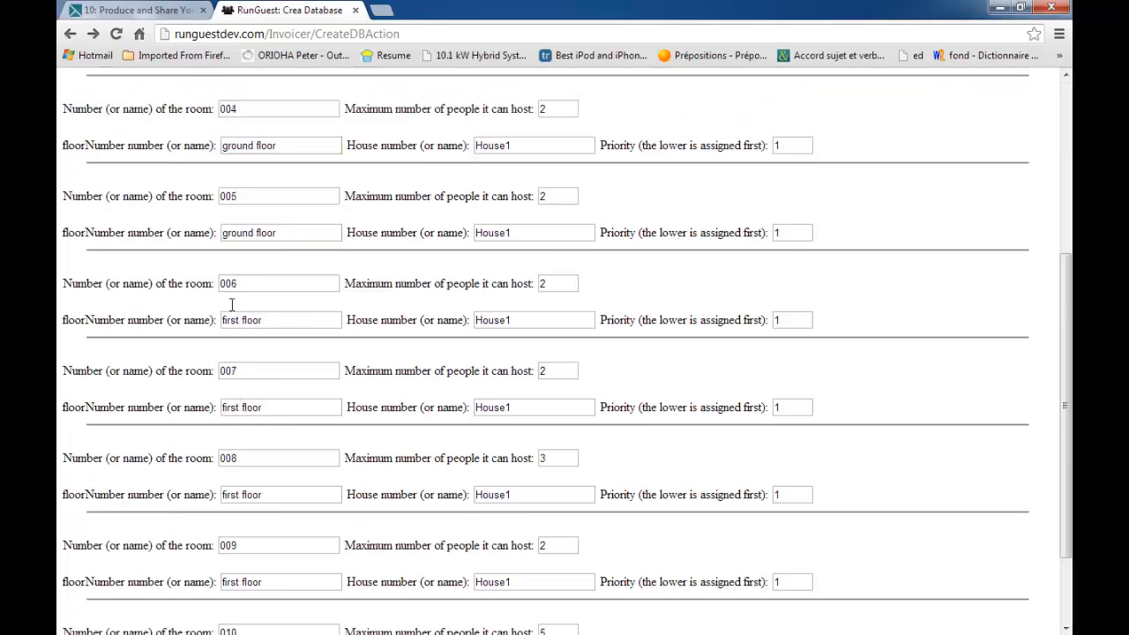
scroll(259, 538, "down", 1)
left_click_drag(259, 589, 217, 589)
scroll(395, 556, "up", 5)
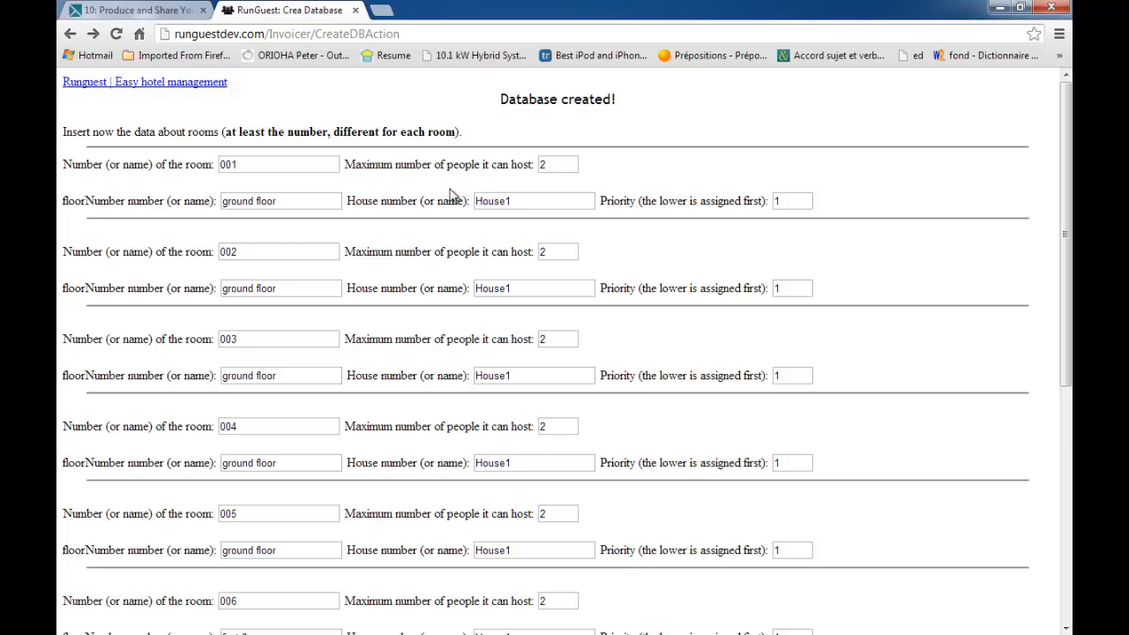
- Examine the maximum number of people each room can host, comparing the first rooms with rooms 008 and 010
left_click(554, 165)
left_click_drag(555, 165, 533, 164)
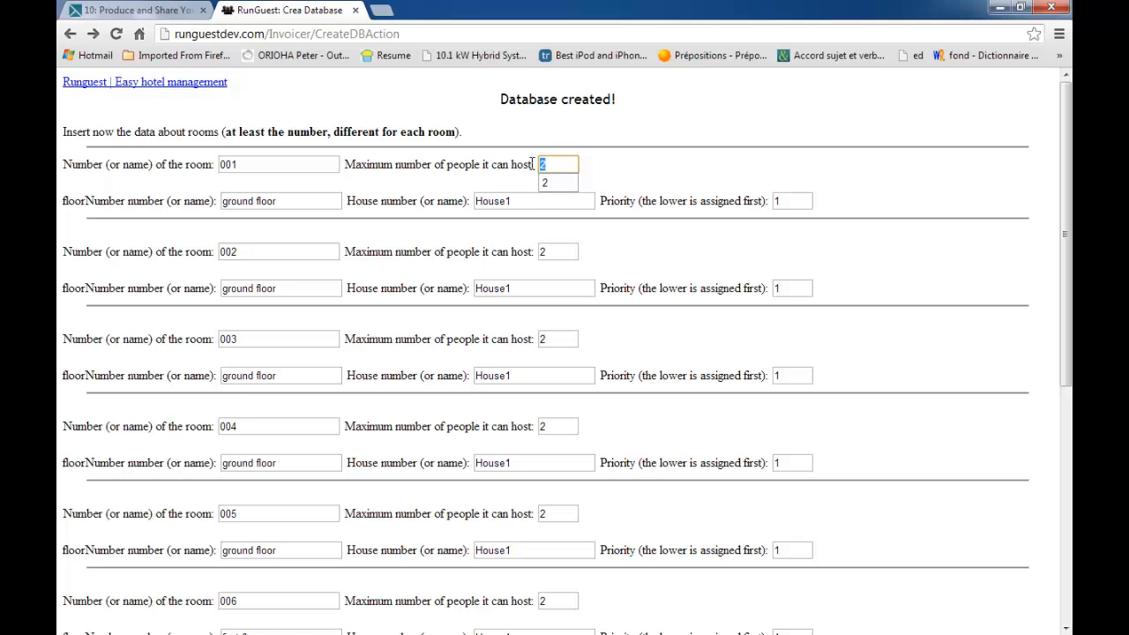
left_click(459, 180)
left_click(549, 254)
left_click(549, 339)
left_click_drag(550, 339, 534, 339)
scroll(534, 374, "down", 3)
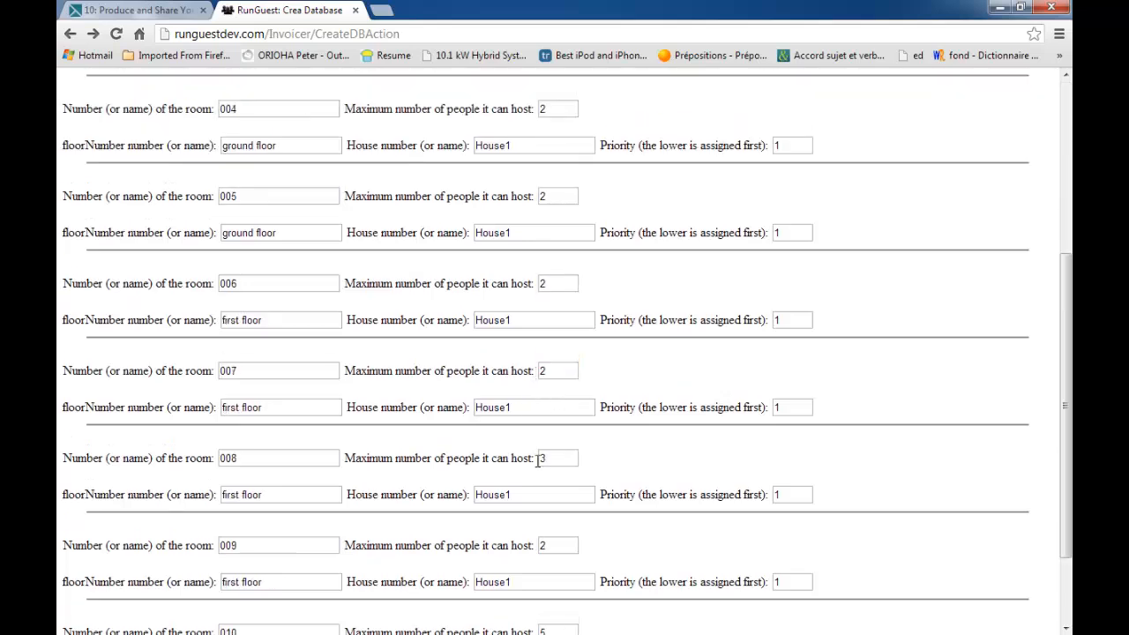
left_click_drag(559, 459, 529, 457)
scroll(539, 466, "down", 2)
left_click_drag(550, 518, 526, 513)
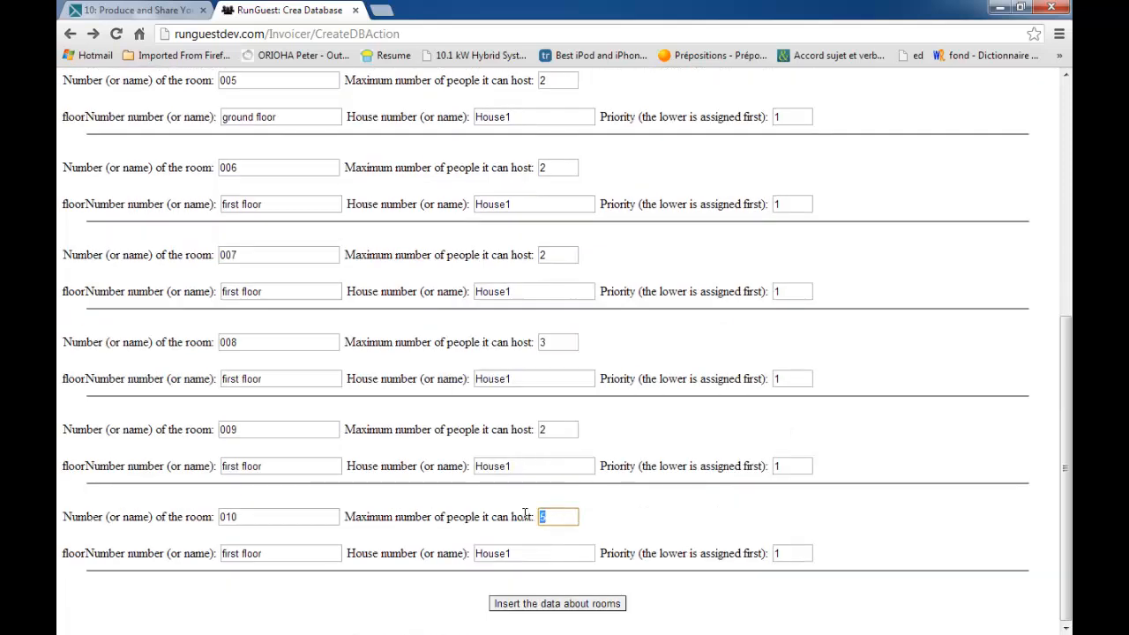
- Examine the house name assigned to each room, from the first entry to the tenth
scroll(576, 494, "up", 5)
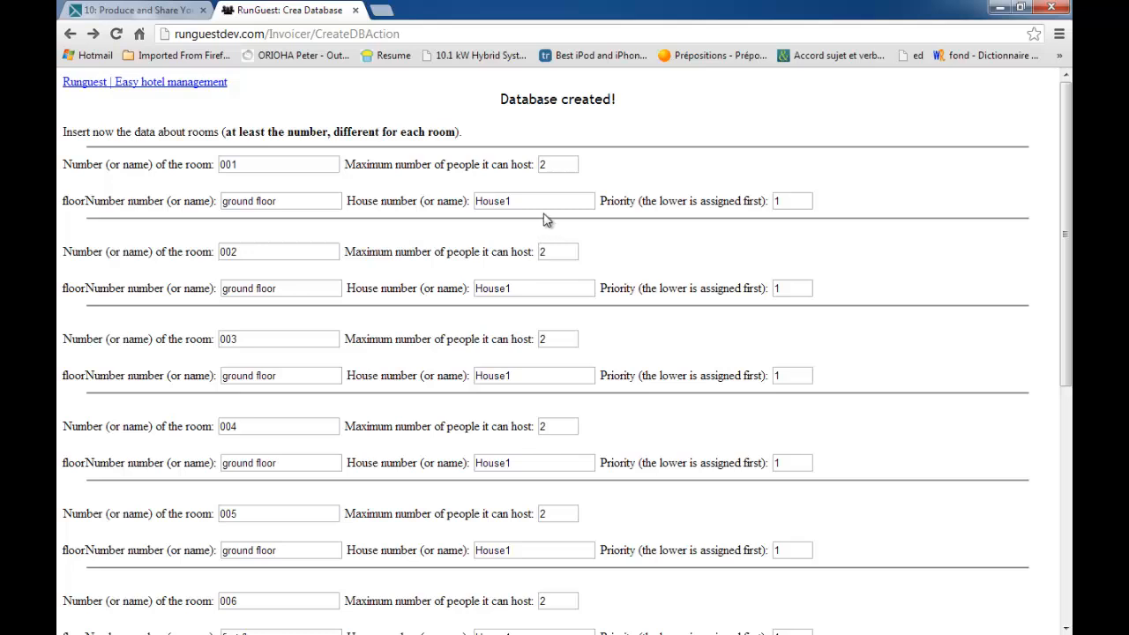
left_click_drag(520, 202, 475, 203)
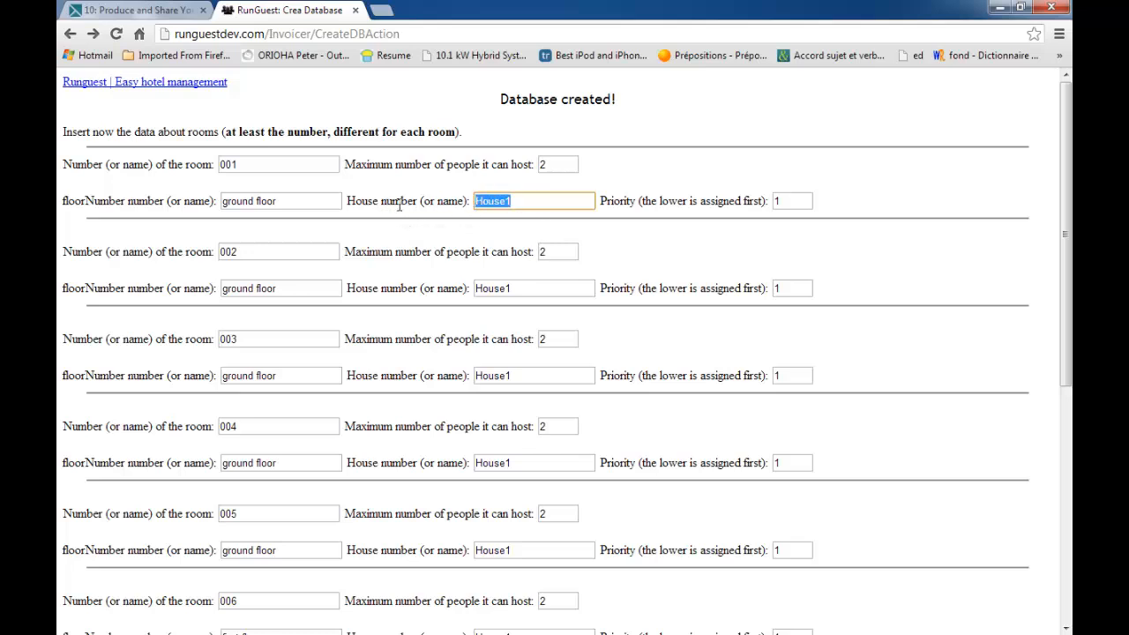
left_click(526, 200)
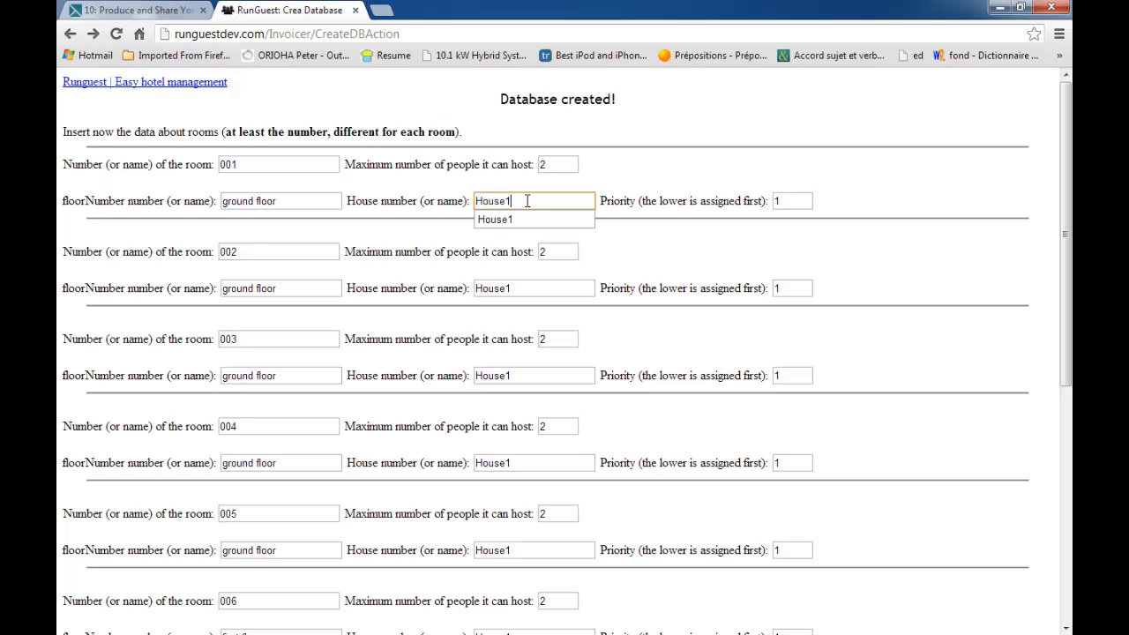
left_click(517, 288)
left_click_drag(514, 289, 479, 288)
scroll(521, 357, "down", 3)
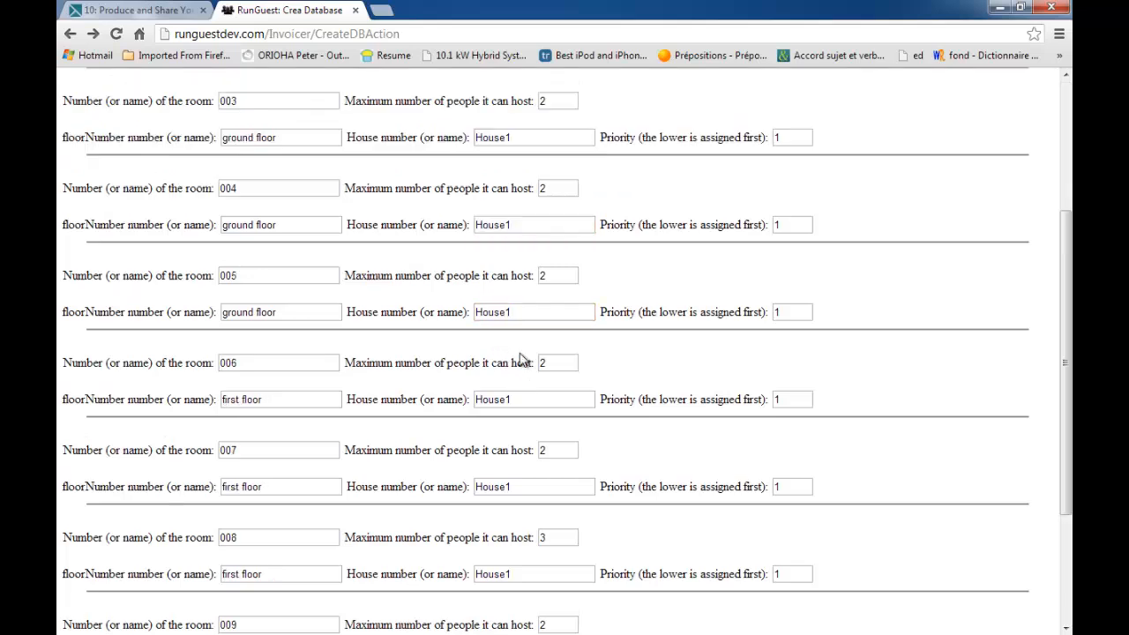
scroll(521, 360, "down", 3)
left_click_drag(516, 554, 477, 547)
scroll(604, 458, "up", 7)
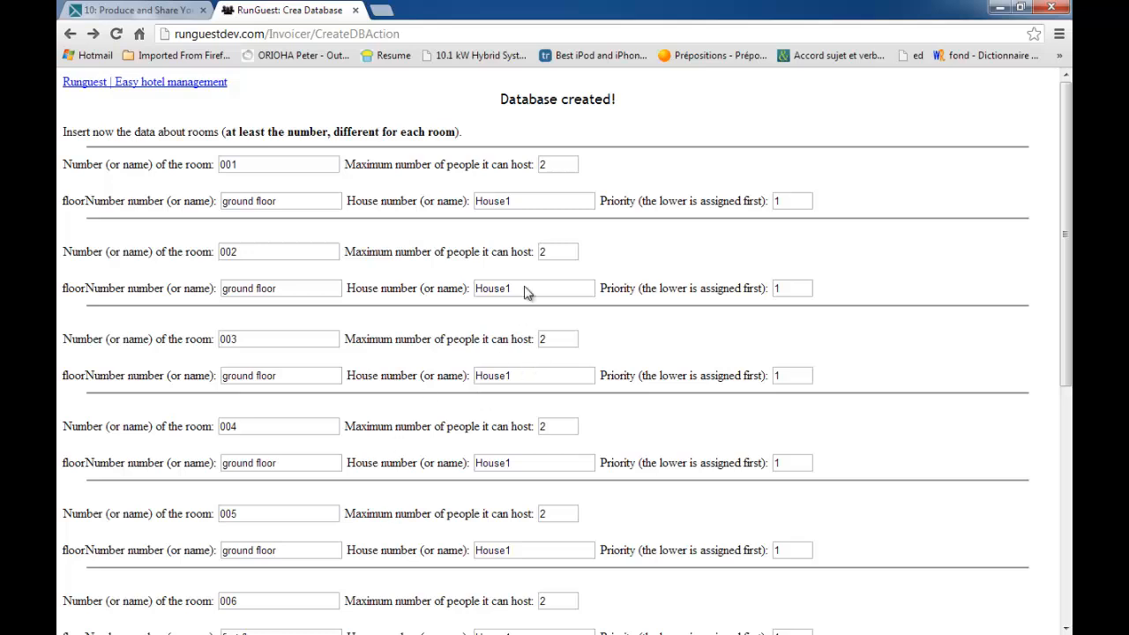
- Change the house name of room 002 to House2
left_click_drag(524, 201, 488, 201)
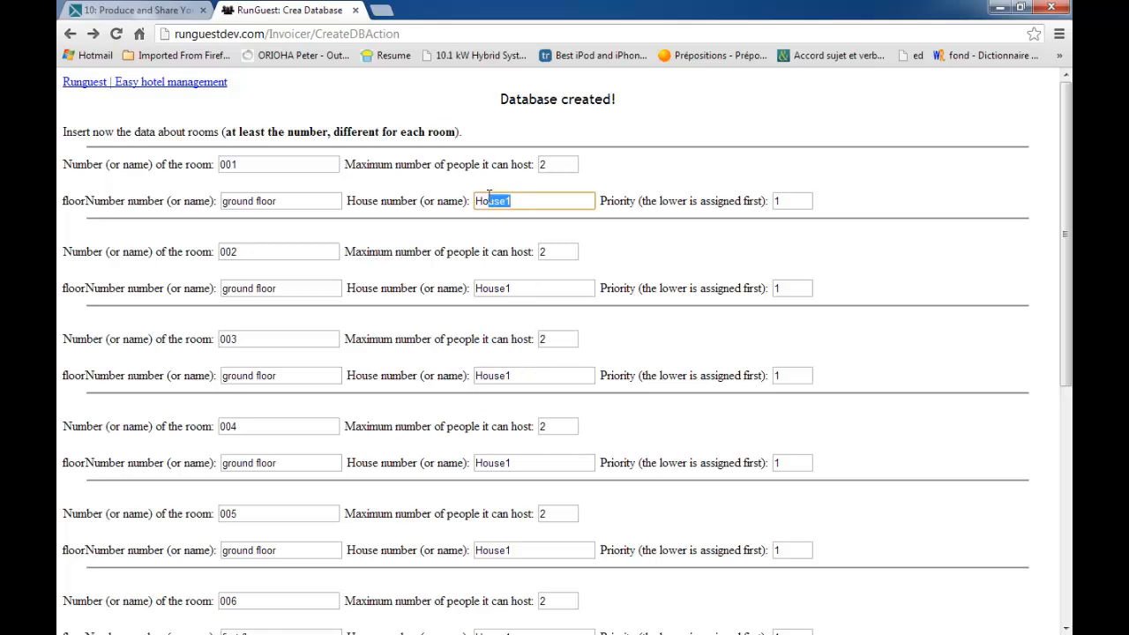
left_click_drag(525, 287, 459, 282)
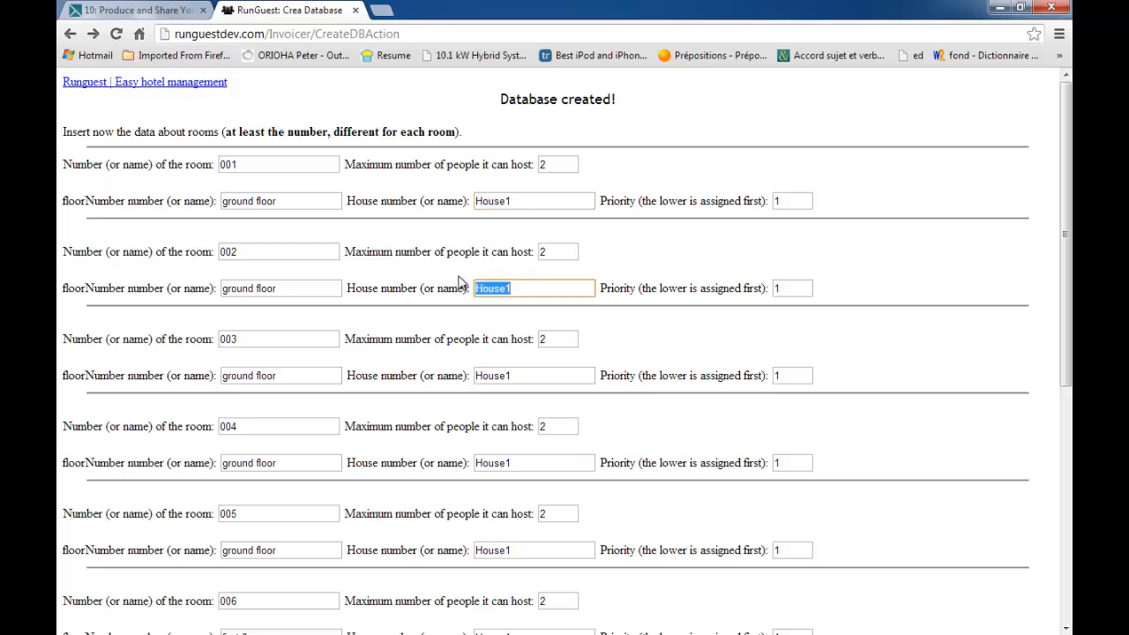
type("Houss")
key("BackSpace")
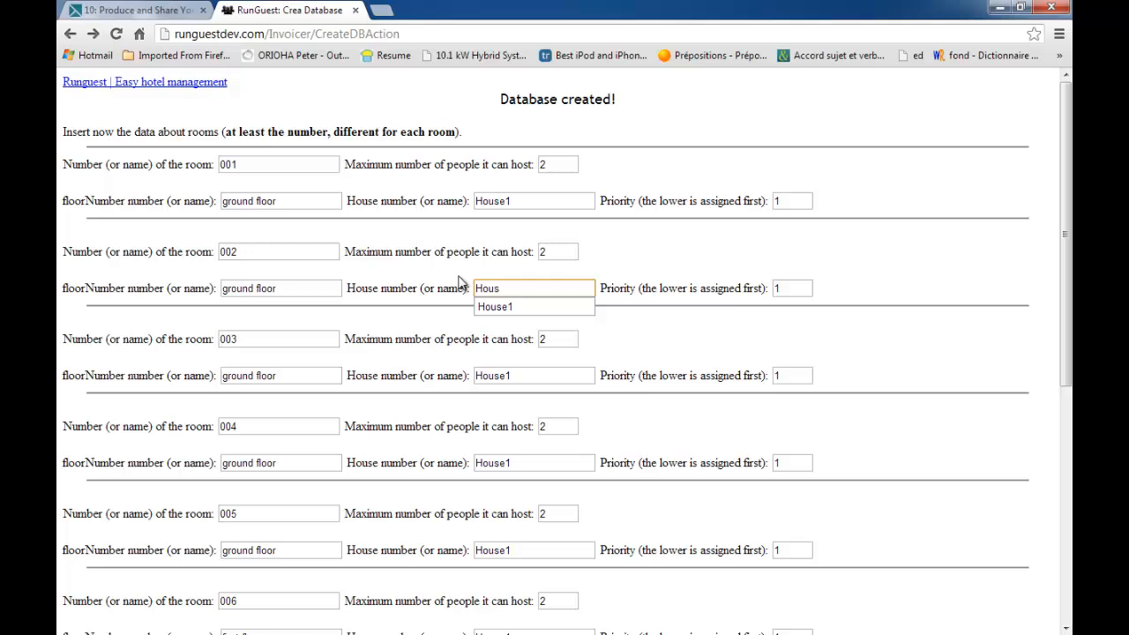
type("2")
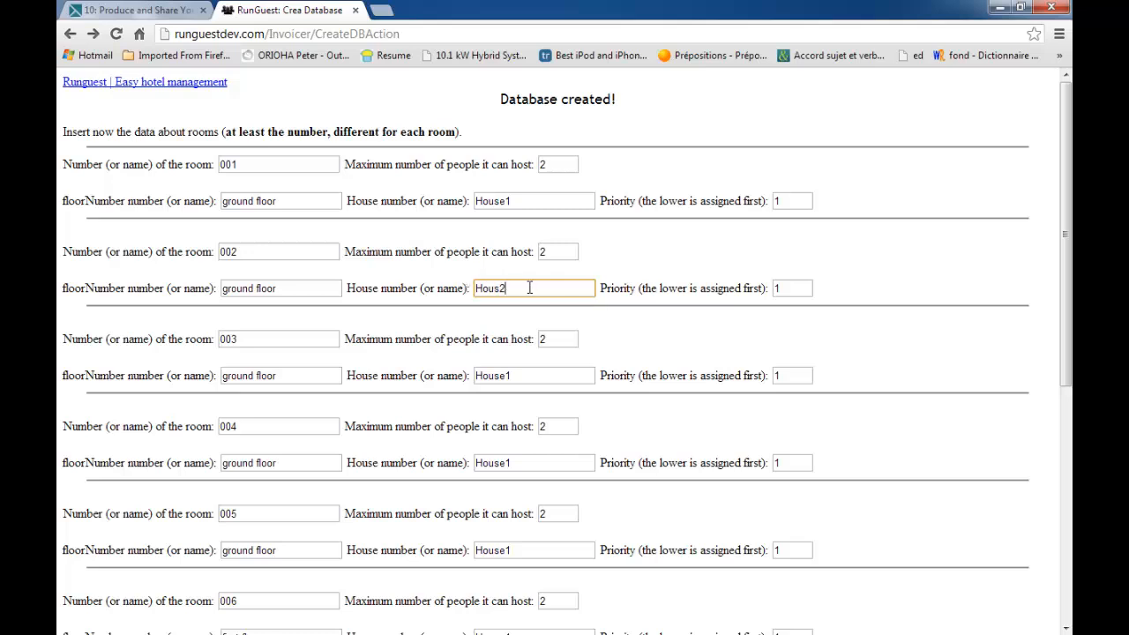
key("BackSpace")
key("BackSpace")
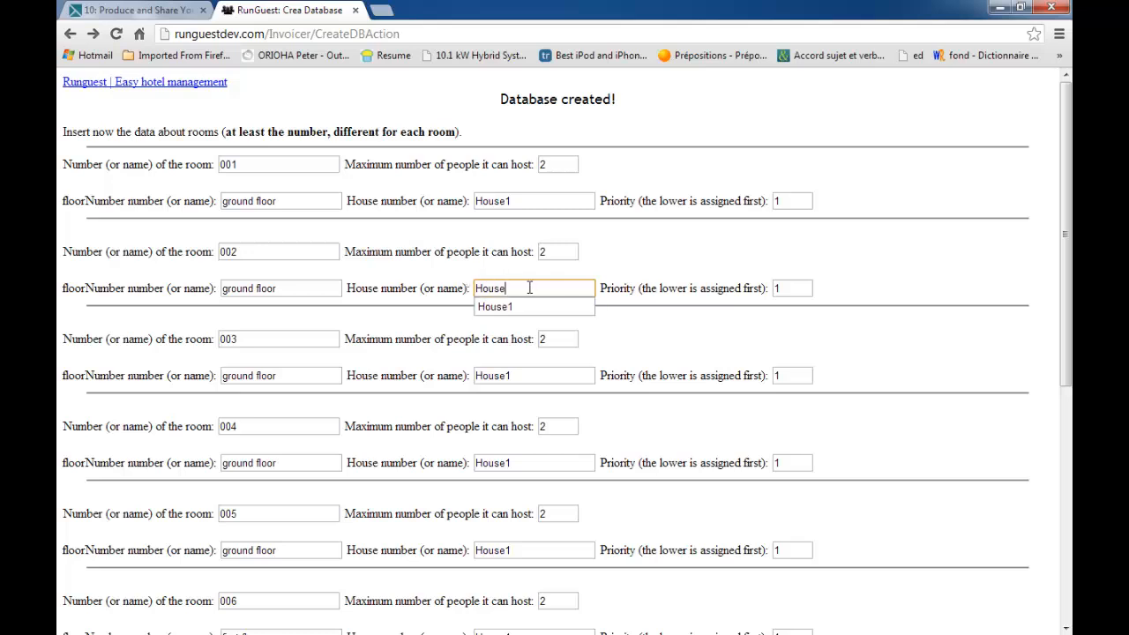
type("se2")
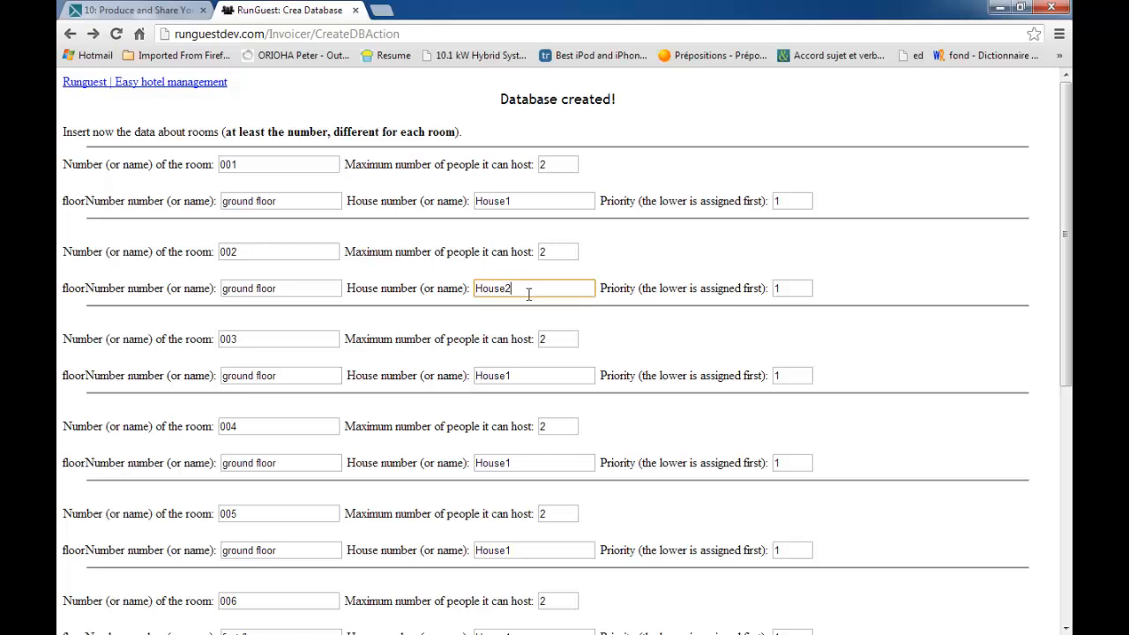
- Highlight the numbers of the first three rooms to review how each room is identified
left_click(247, 166)
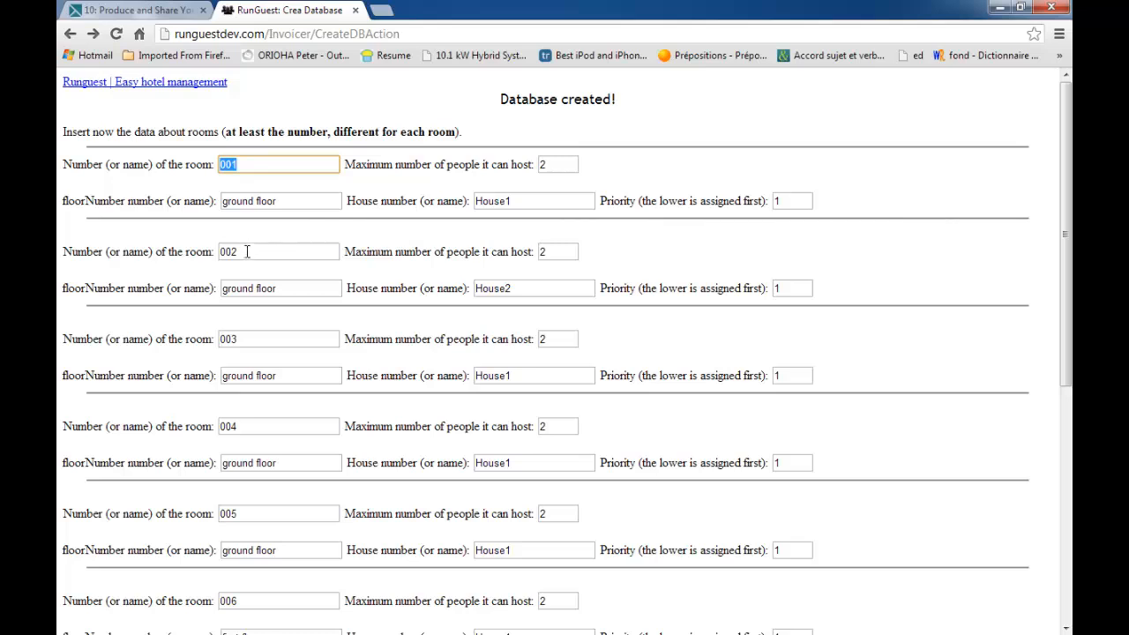
left_click_drag(252, 251, 215, 252)
left_click(256, 164)
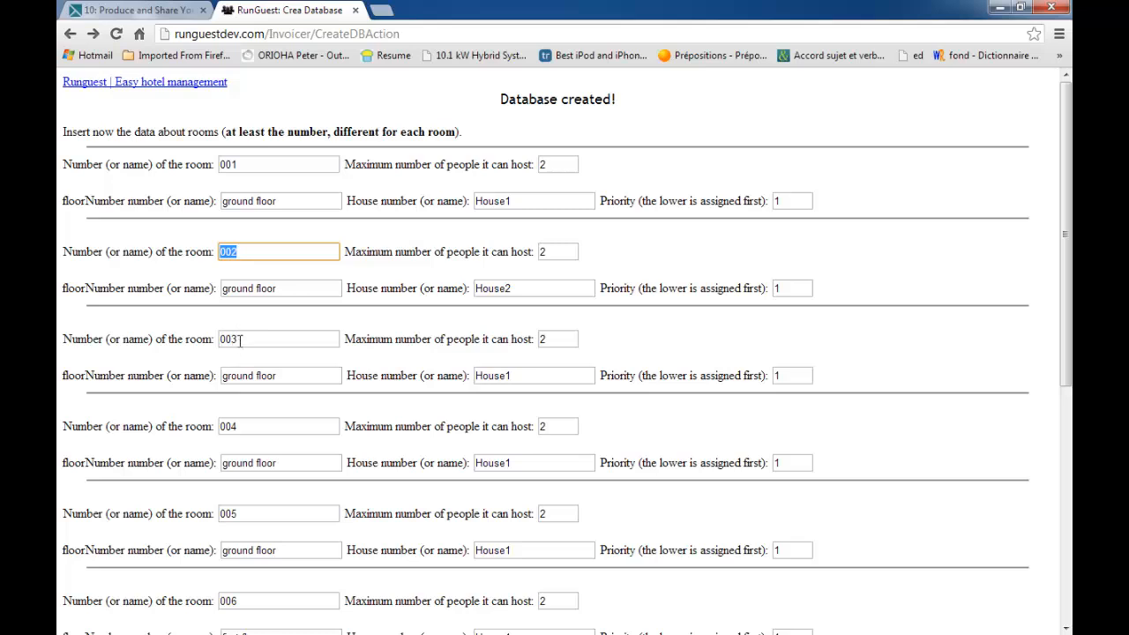
left_click_drag(240, 340, 219, 339)
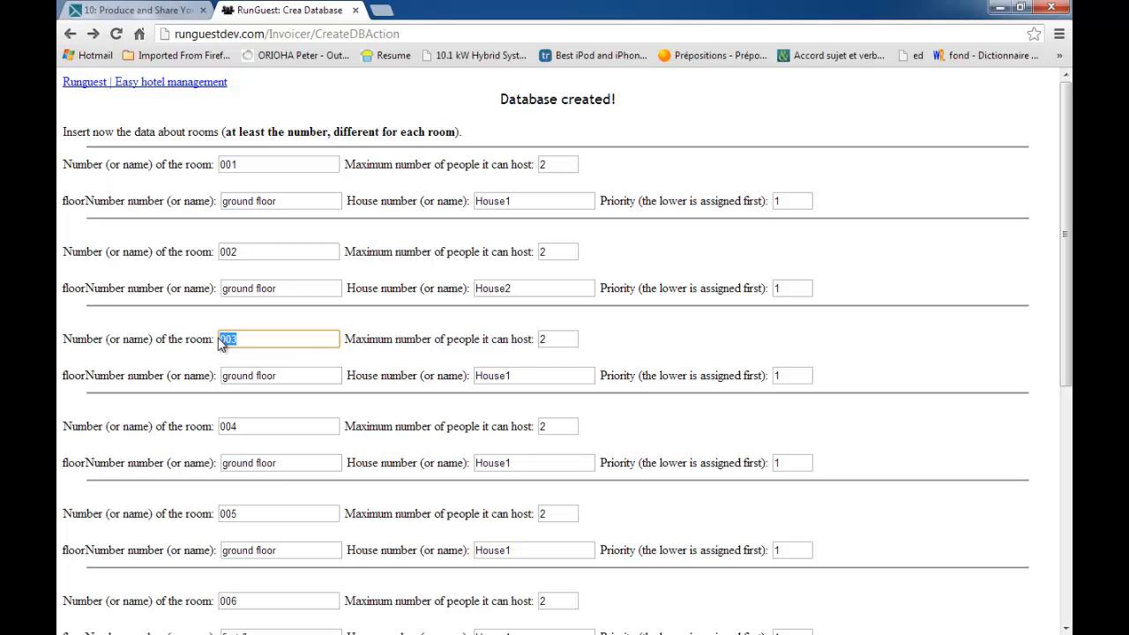
- Restore the house name of room 002 to House1
left_click(520, 201)
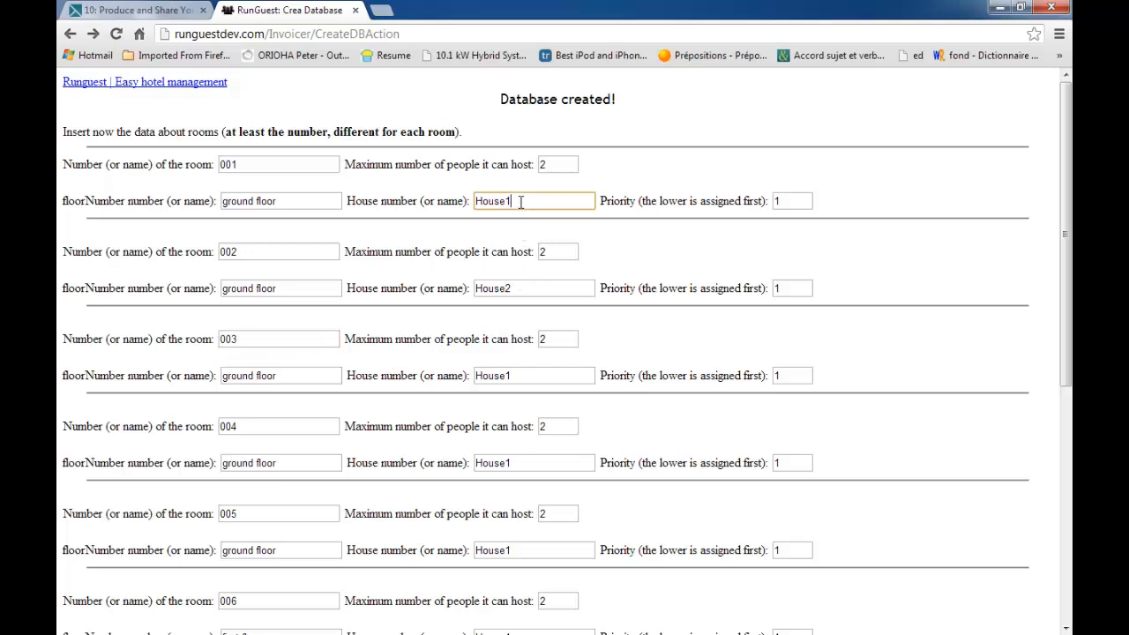
left_click(521, 290)
key("BackSpace")
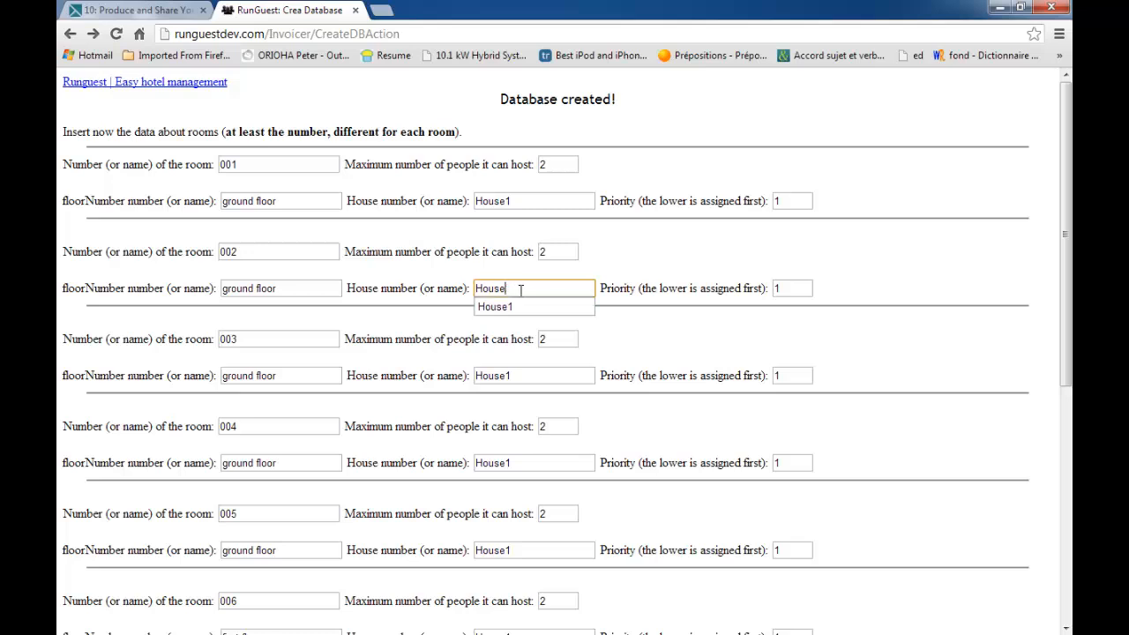
- Examine the priority assigned to each room from 001 to 010, highlighting the value for room 001
scroll(513, 428, "down", 5)
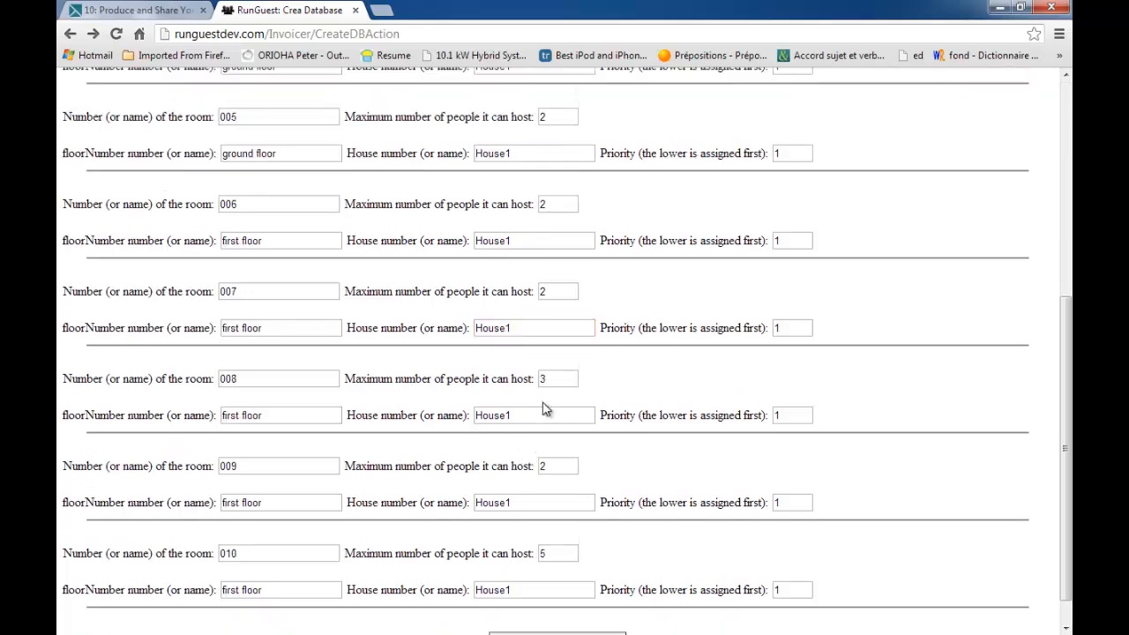
scroll(821, 265, "up", 5)
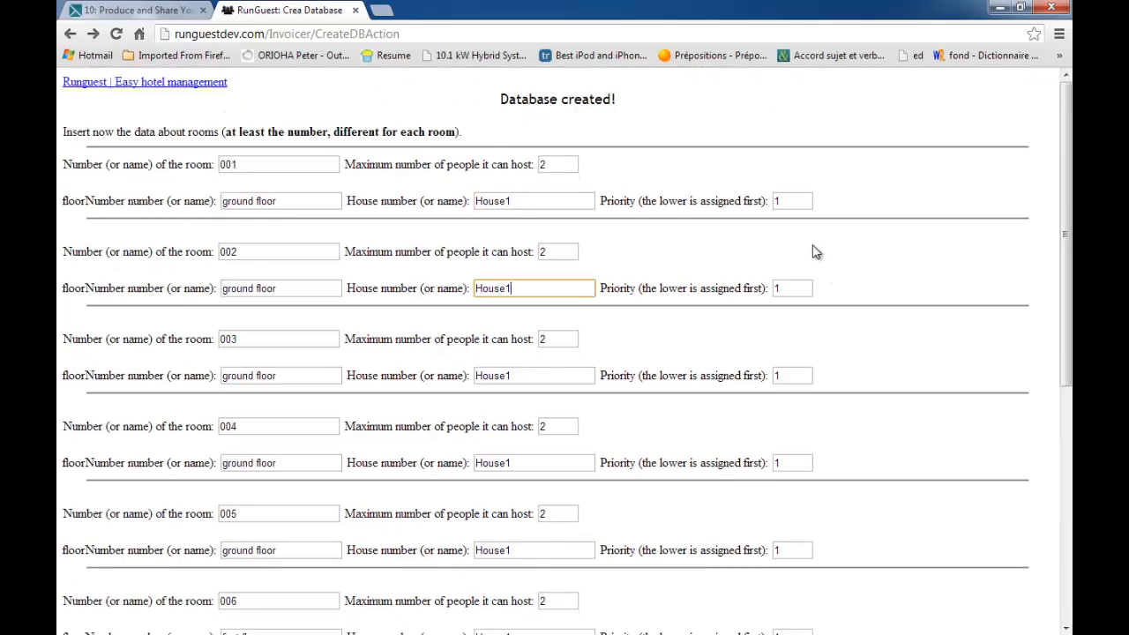
left_click(782, 201)
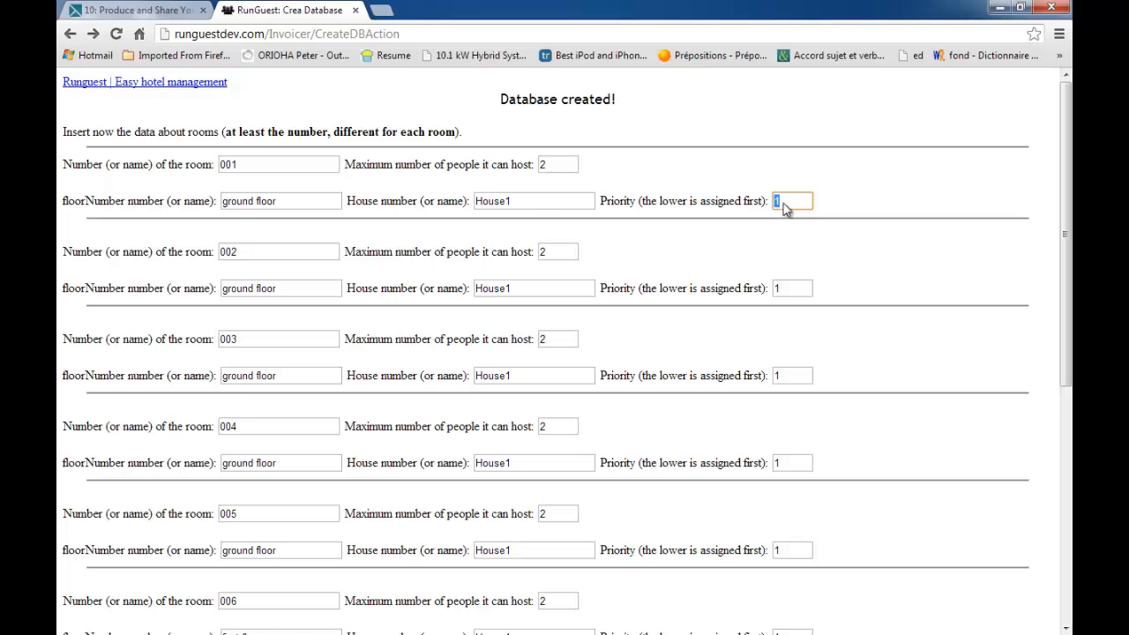
left_click(783, 204)
left_click(805, 203)
left_click(804, 289)
scroll(808, 353, "down", 5)
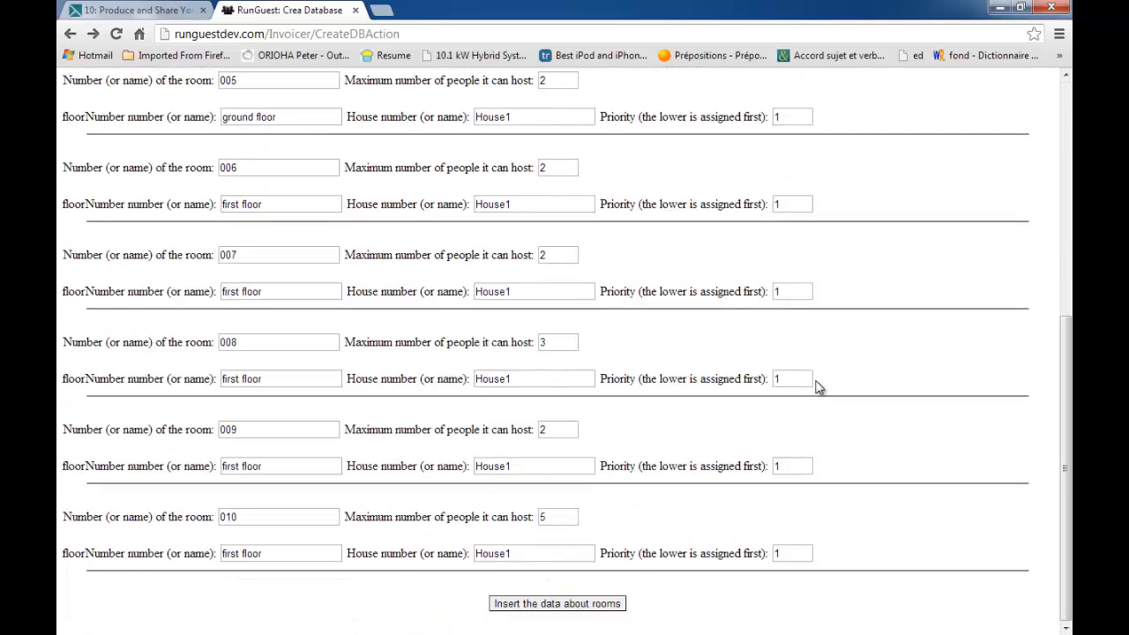
scroll(811, 371, "up", 5)
- Try a priority of 3 for room 002 and restore it to 1
key("BackSpace")
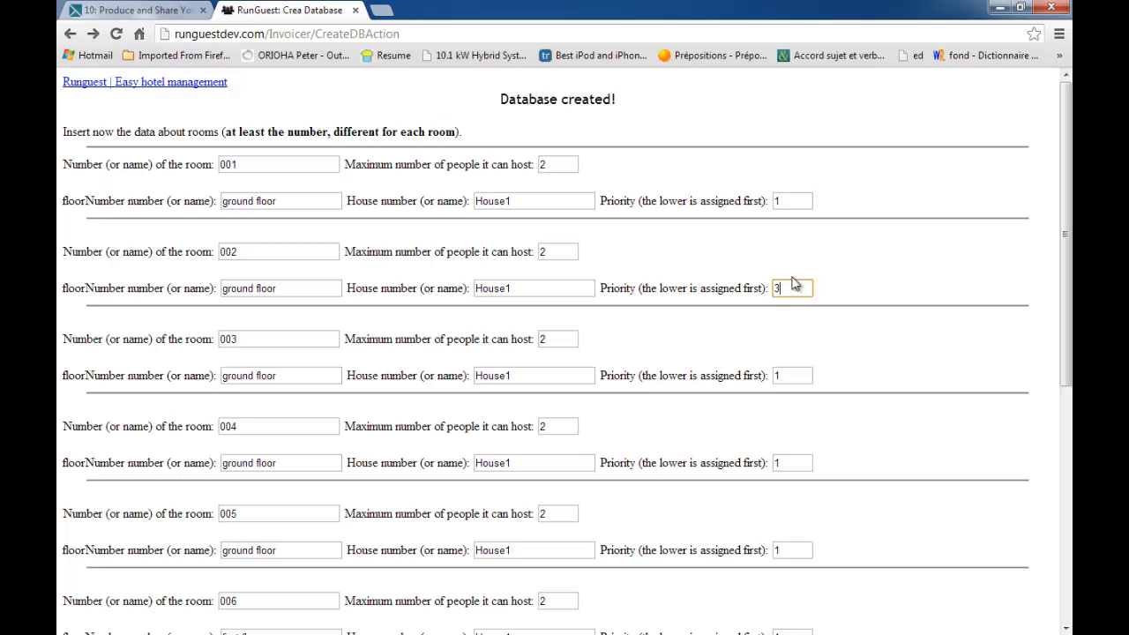
type("1")
left_click(925, 274)
- Review the completed details of the remaining rooms down to room 010 before the room data is submitted
scroll(922, 326, "down", 3)
scroll(921, 331, "down", 2)
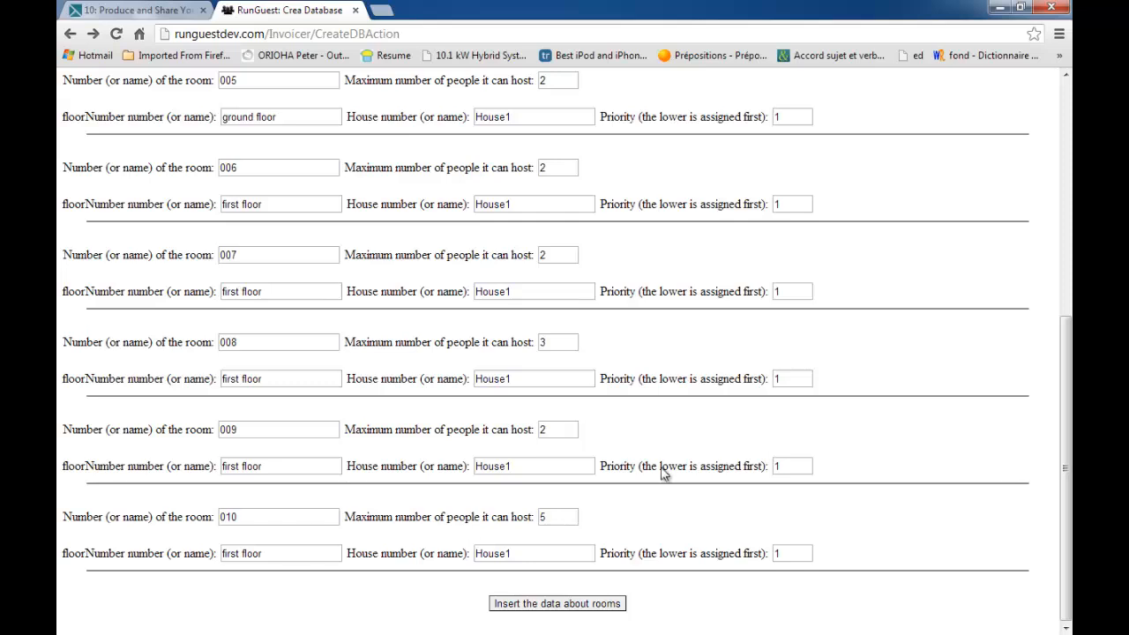
scroll(640, 527, "up", 5)
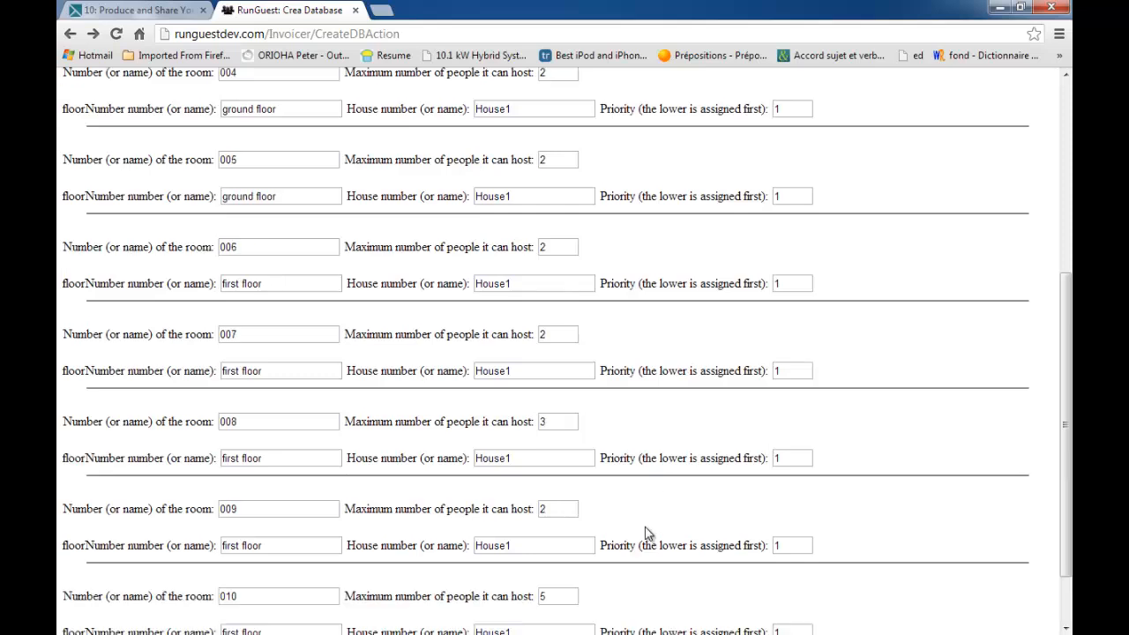
scroll(642, 532, "down", 5)
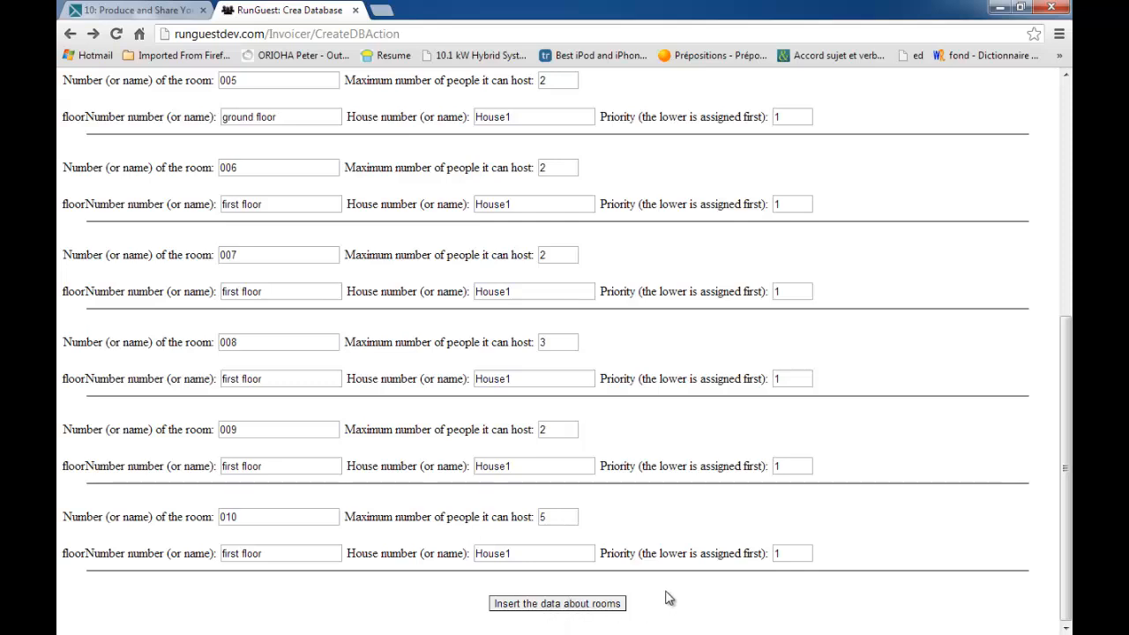
scroll(667, 598, "up", 5)
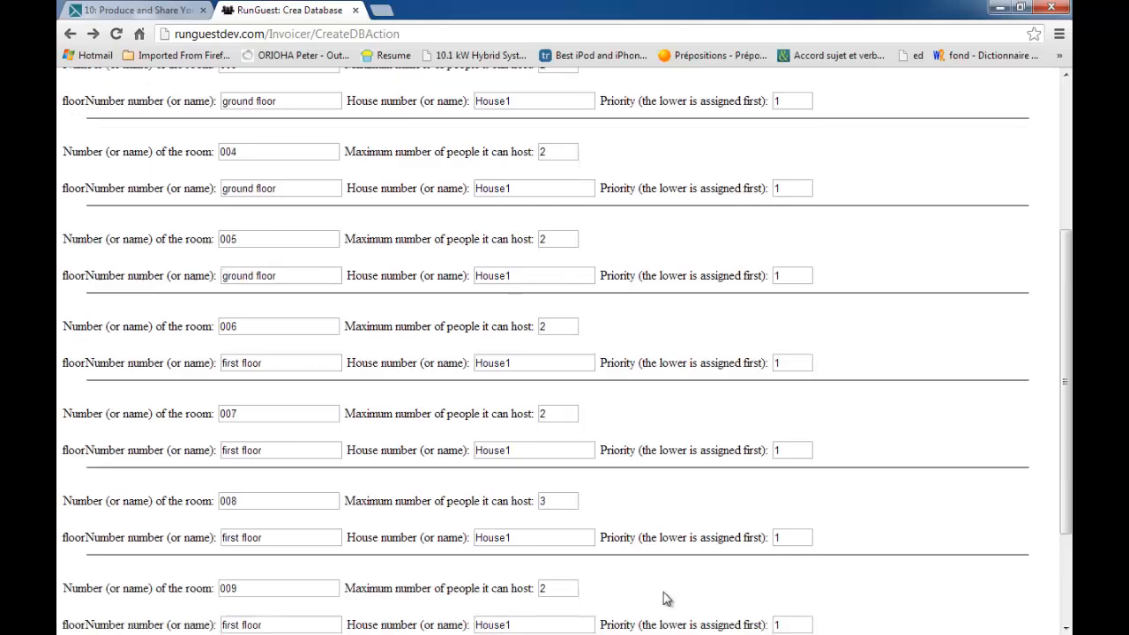
scroll(534, 600, "down", 4)
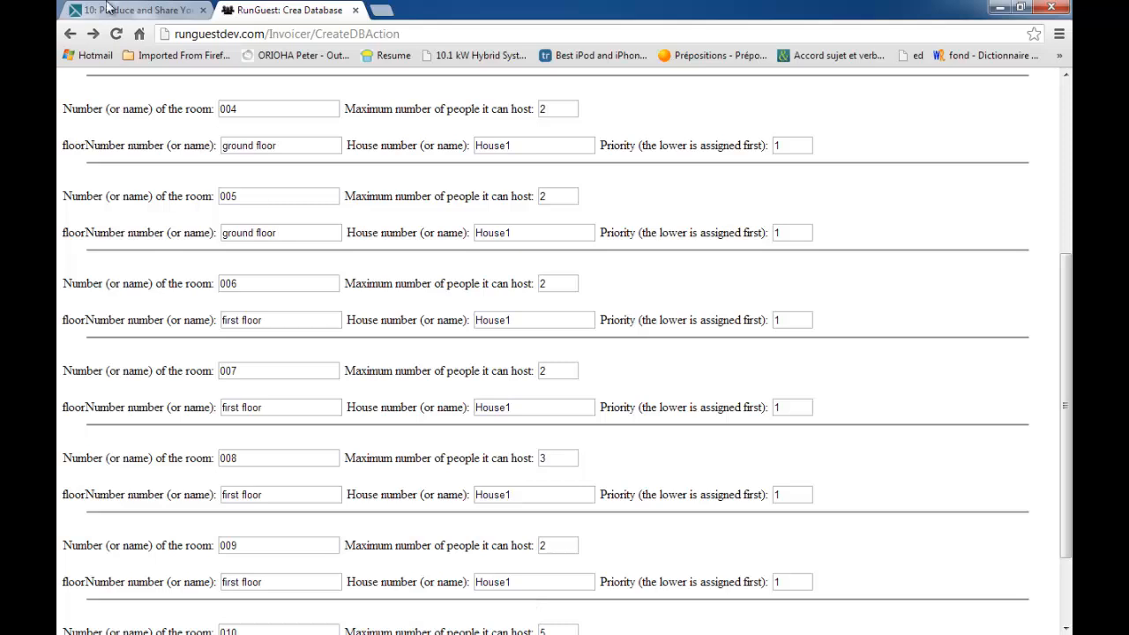
- Go forward through the previously visited room data confirmation and year 2013 creation pages to the main menu of year 2013
left_click(92, 33)
left_click(94, 34)
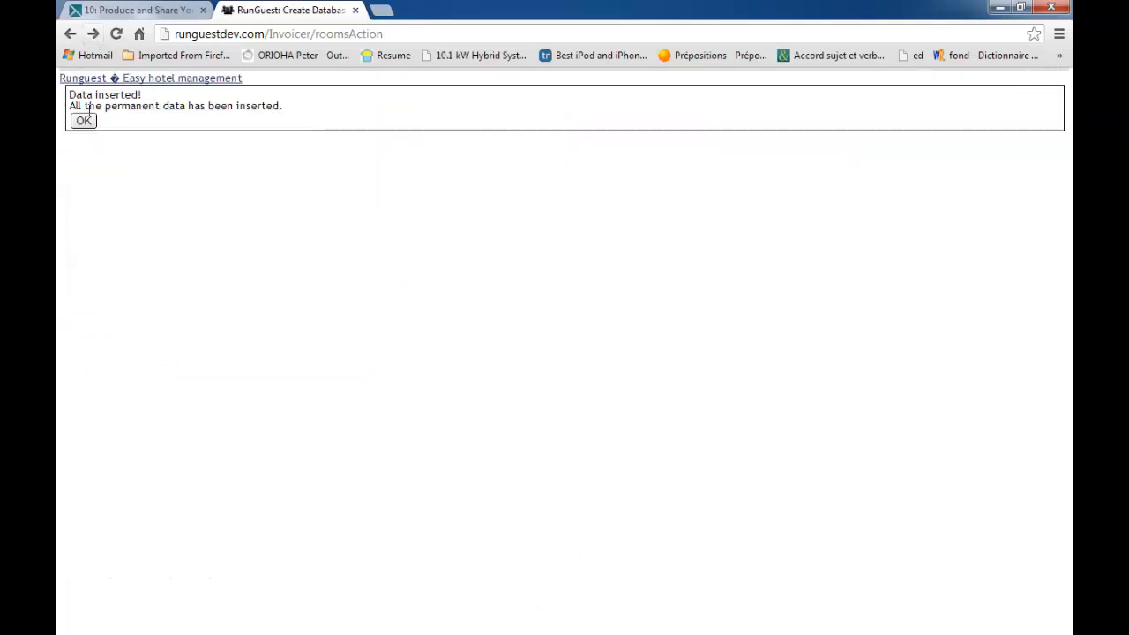
left_click(94, 33)
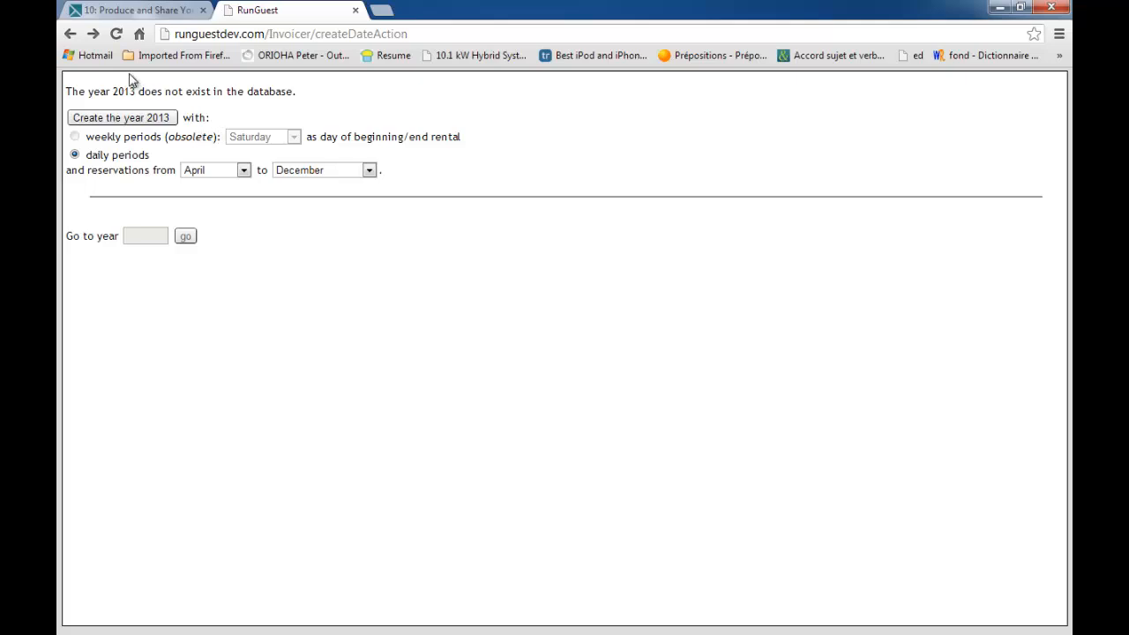
left_click(93, 35)
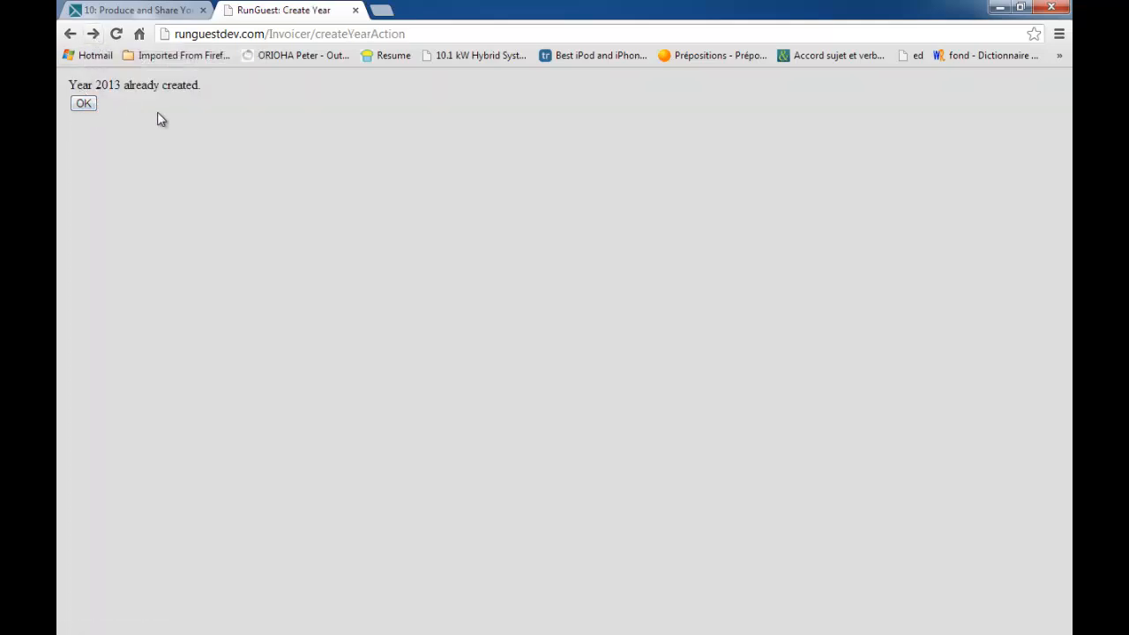
left_click(92, 37)
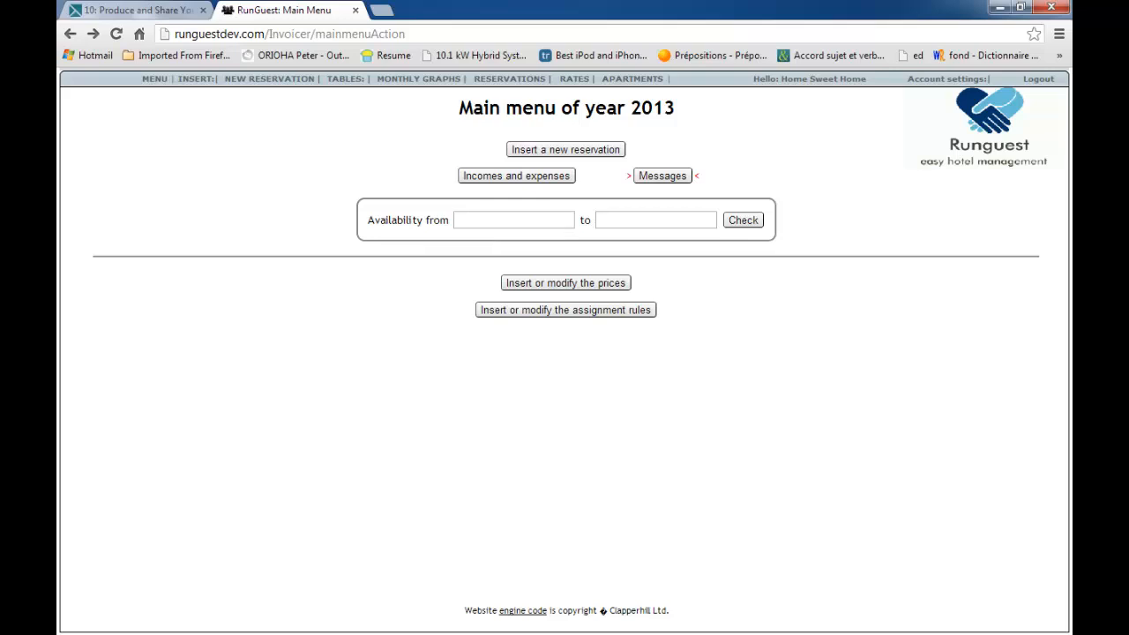
- Switch to the Word document of setup steps and highlight steps 1 to 3, followed by step 4 on hotel rates and deposit percent
key("alt+Tab")
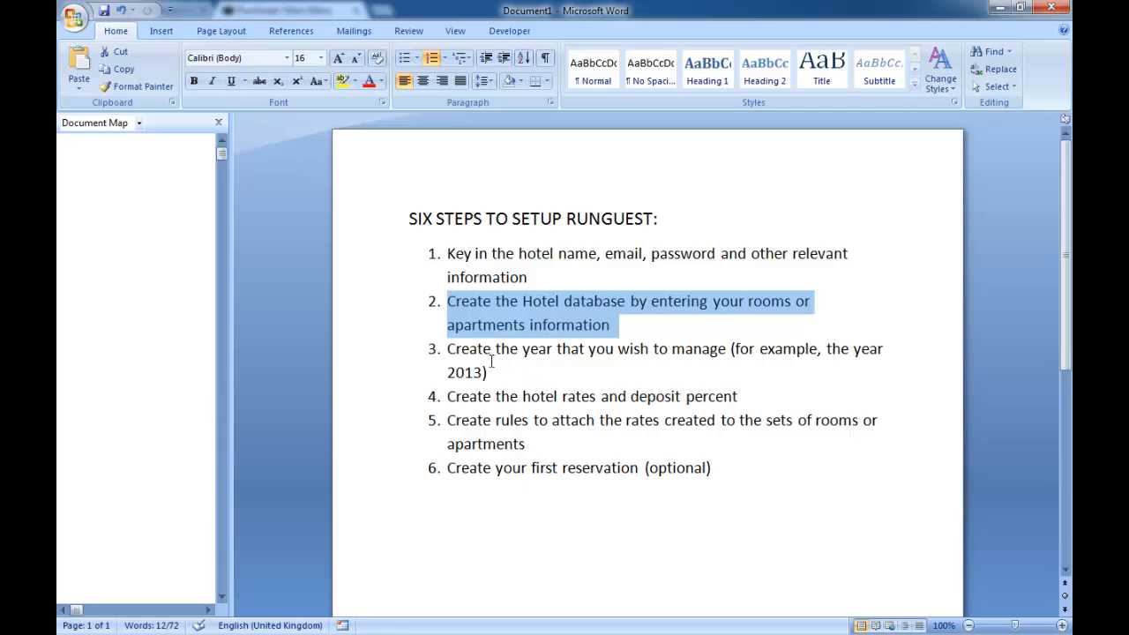
left_click_drag(509, 376, 421, 268)
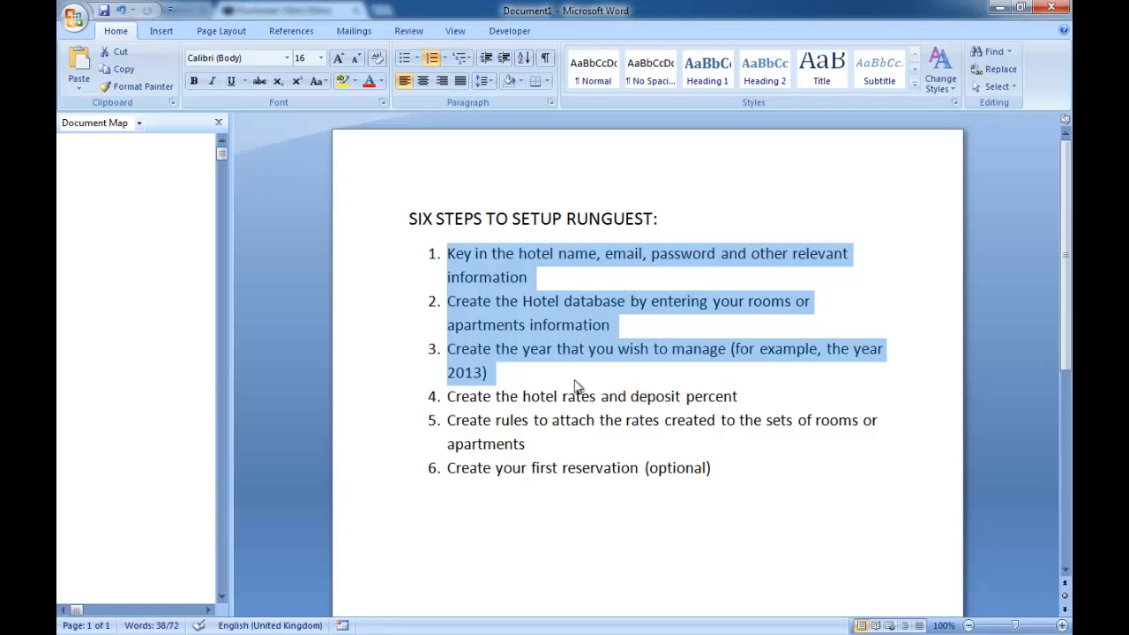
left_click(512, 371)
left_click_drag(449, 398, 446, 434)
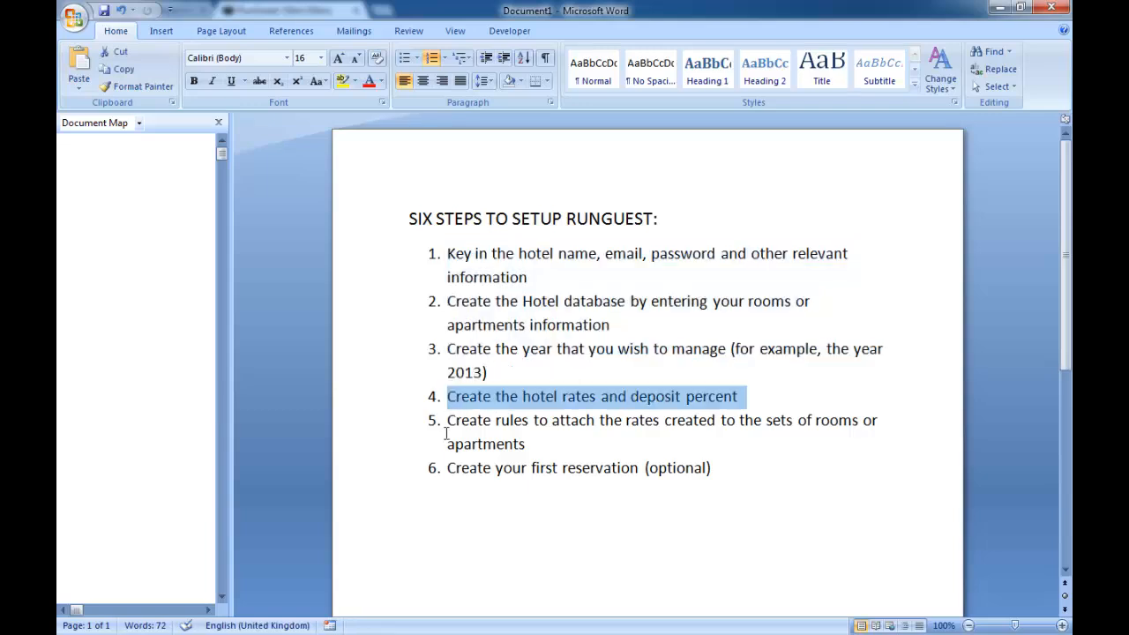
left_click(448, 420)
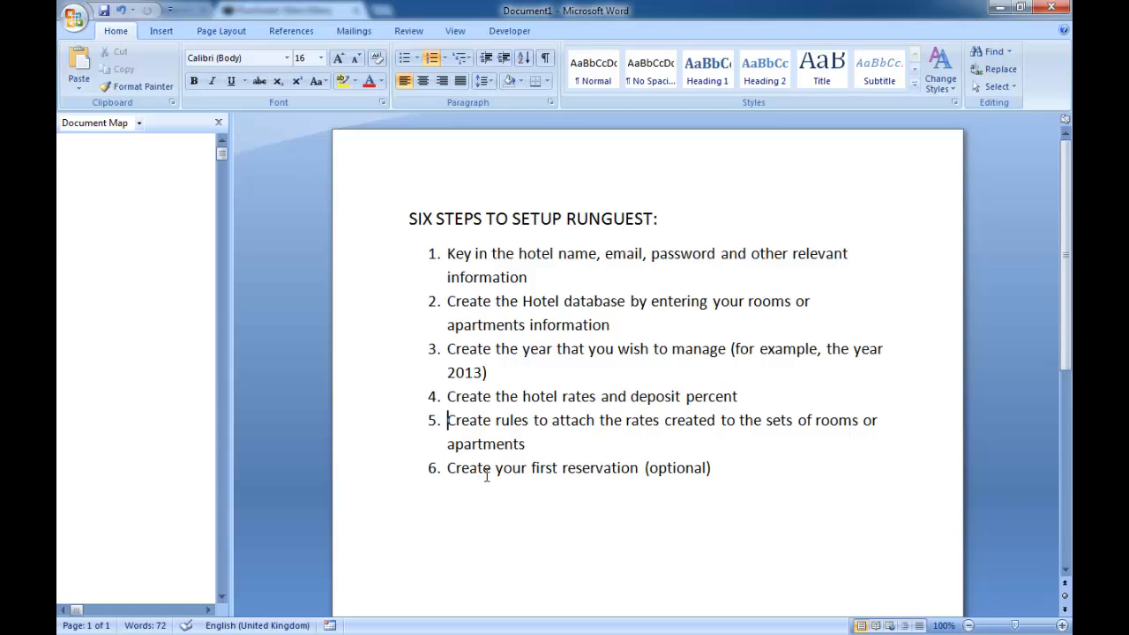